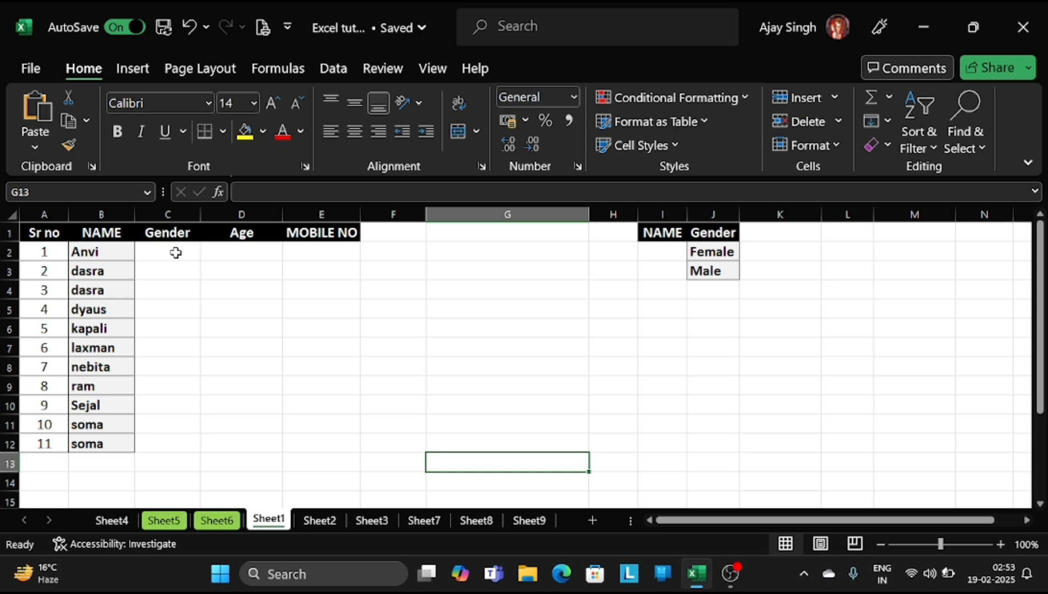
# Open Data Validation for the Gender cells C2:C12, review the input message, and keep the error alert style as Stop.
pyautogui.click(175, 252)
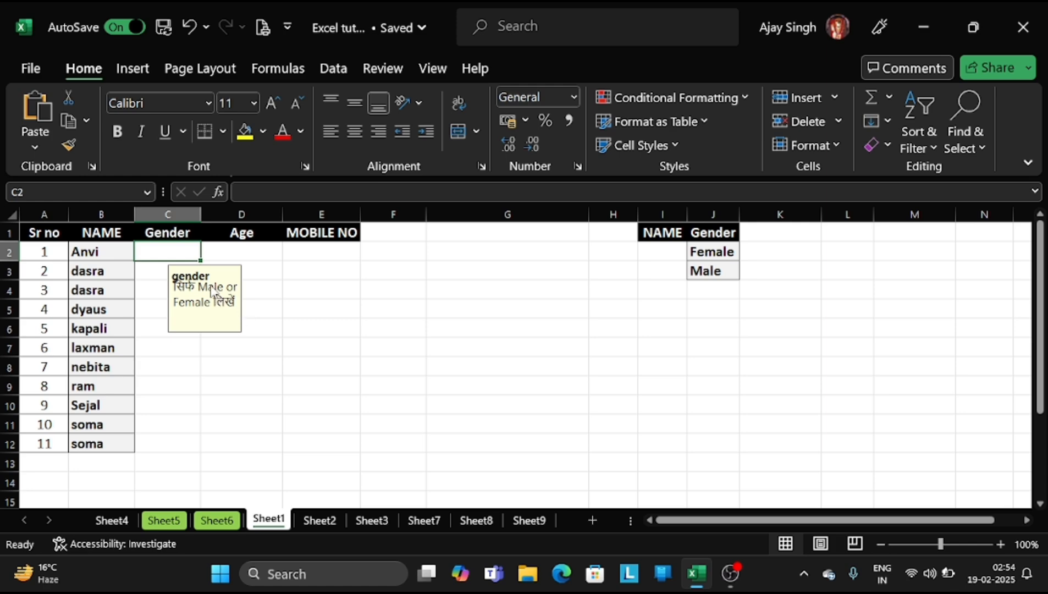
pyautogui.moveTo(176, 254); pyautogui.dragTo(177, 436)
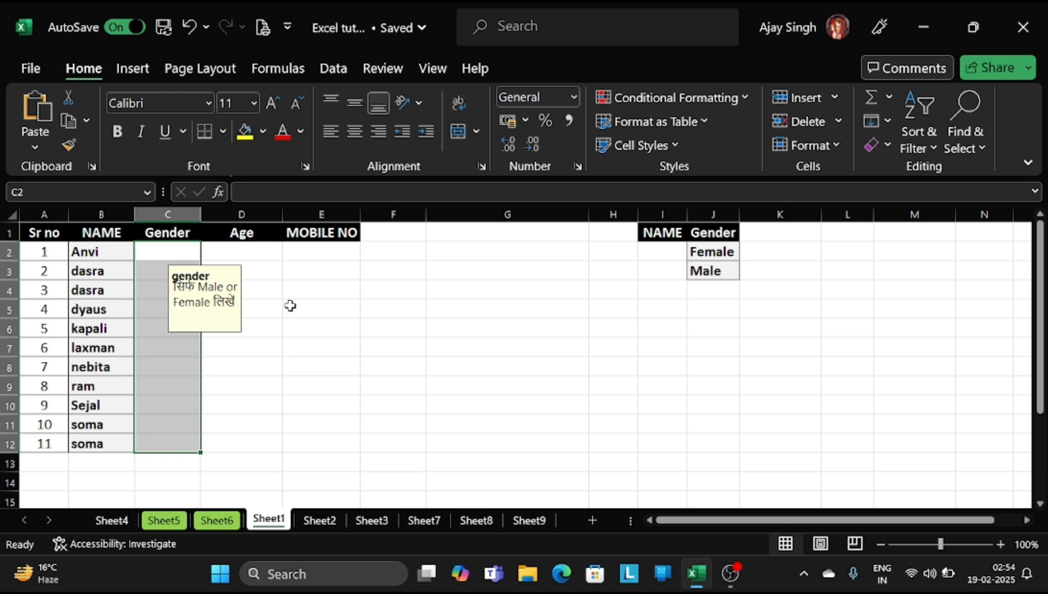
pyautogui.click(342, 73)
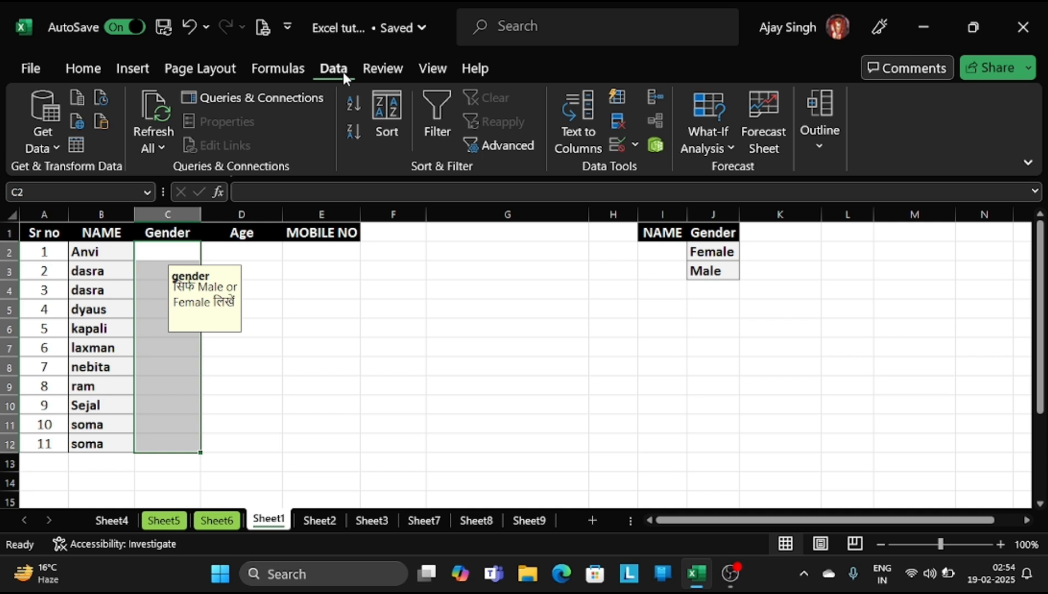
pyautogui.click(636, 144)
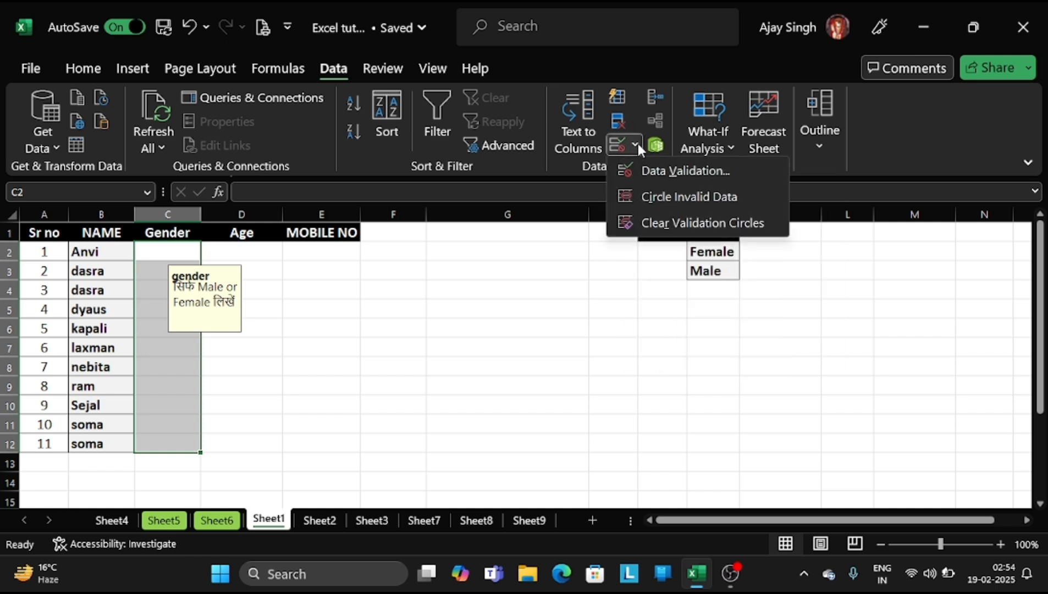
pyautogui.click(662, 172)
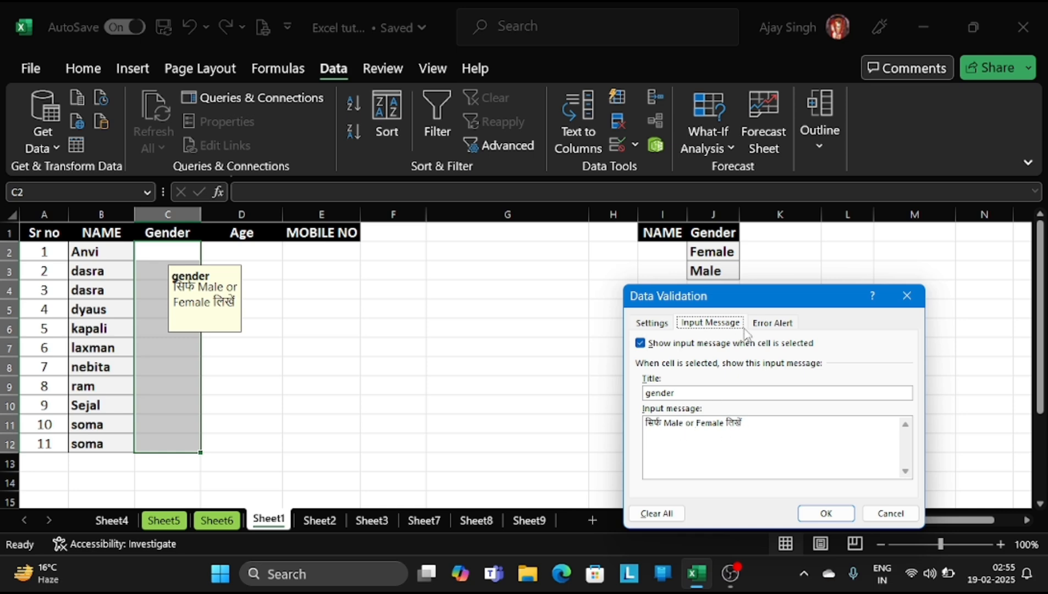
pyautogui.click(773, 325)
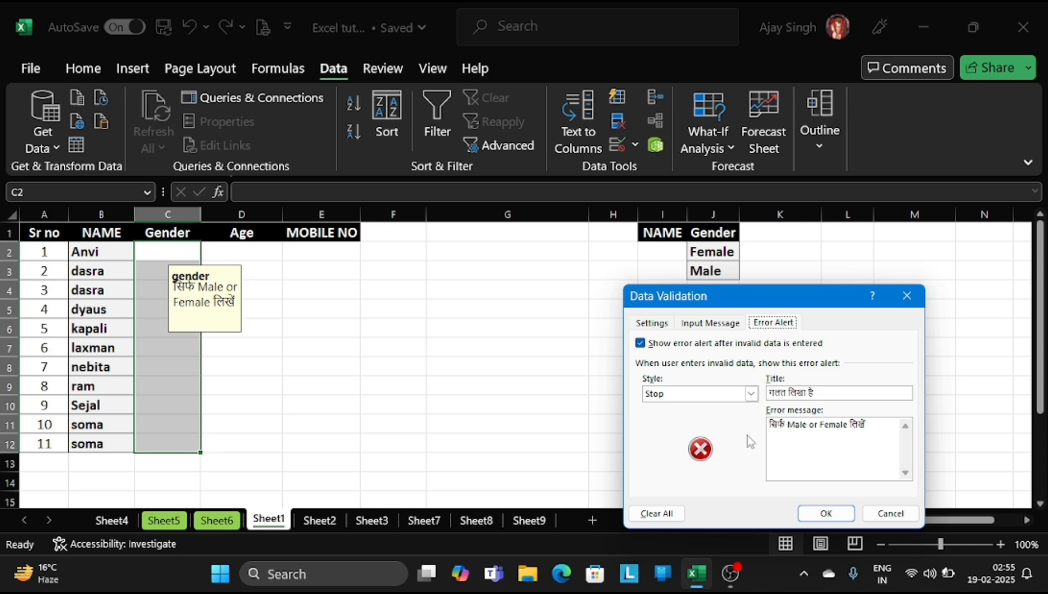
pyautogui.click(750, 393)
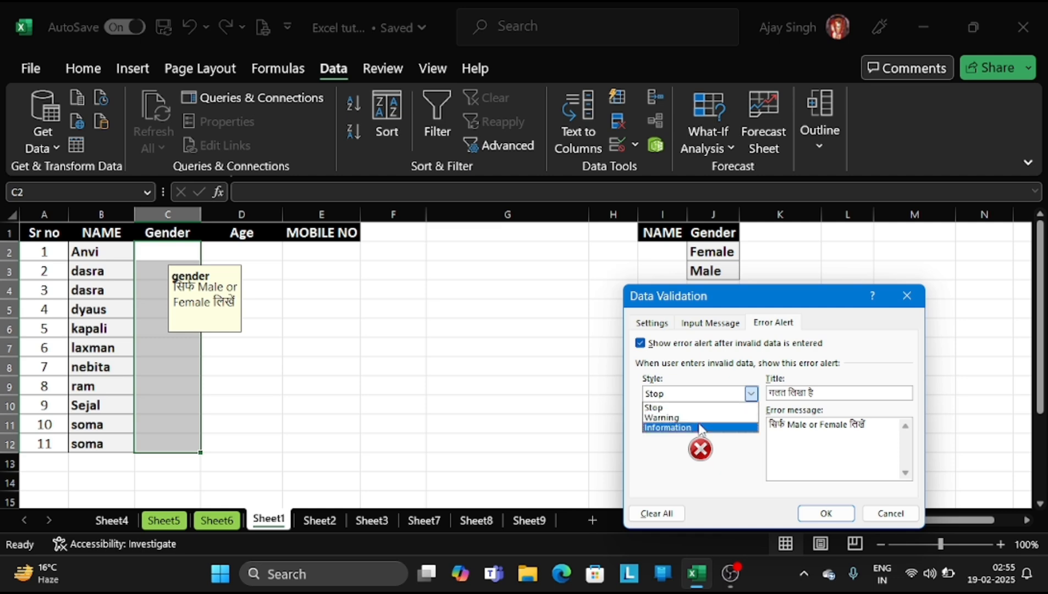
pyautogui.click(706, 406)
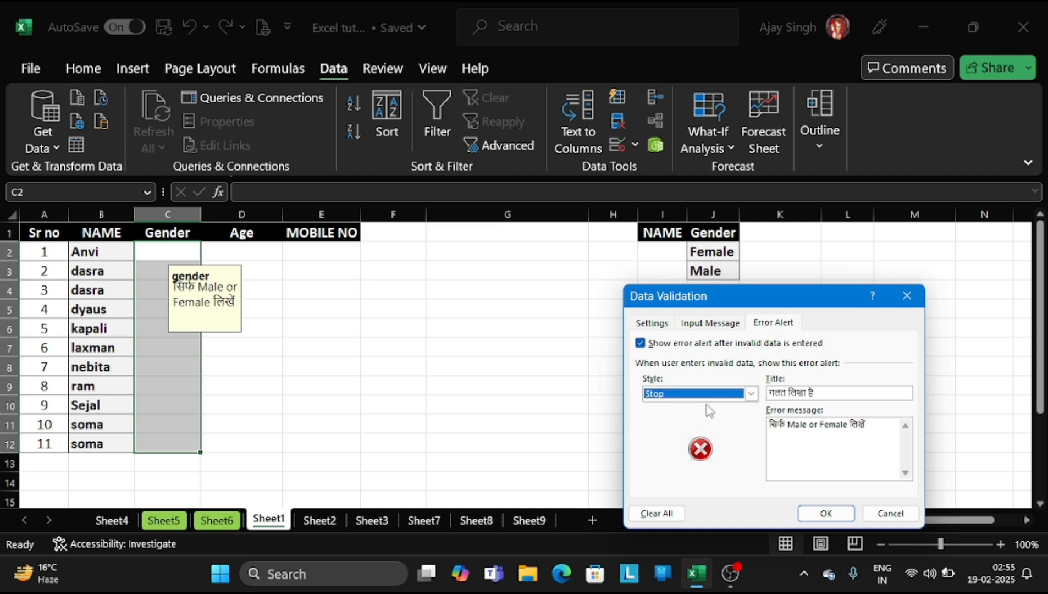
# Restrict the Gender cells C2:C12 to a List whose source is =$J$2:$J$3, and apply the validation.
pyautogui.click(659, 327)
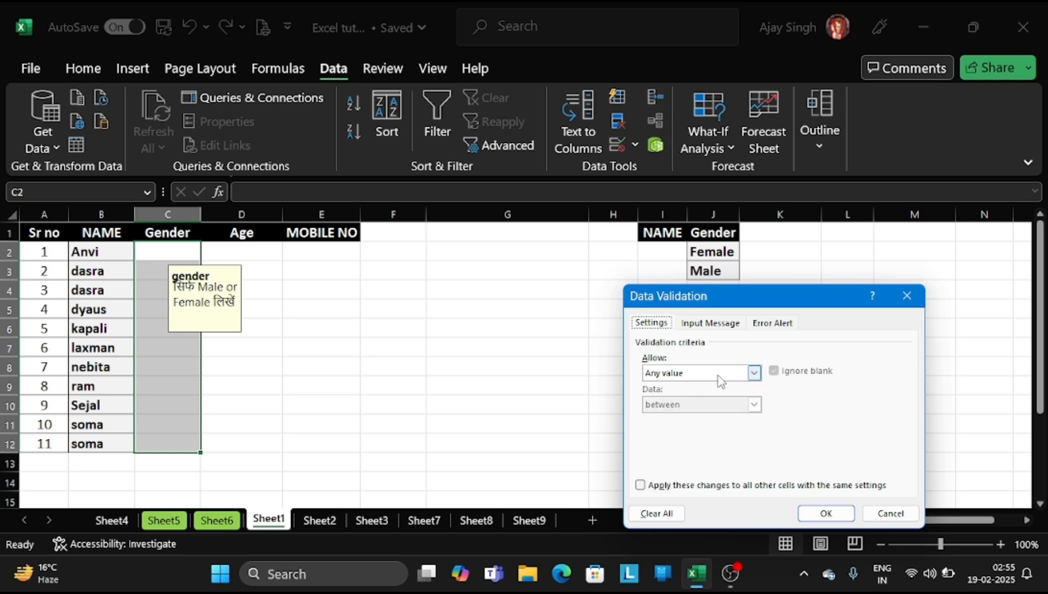
pyautogui.click(756, 374)
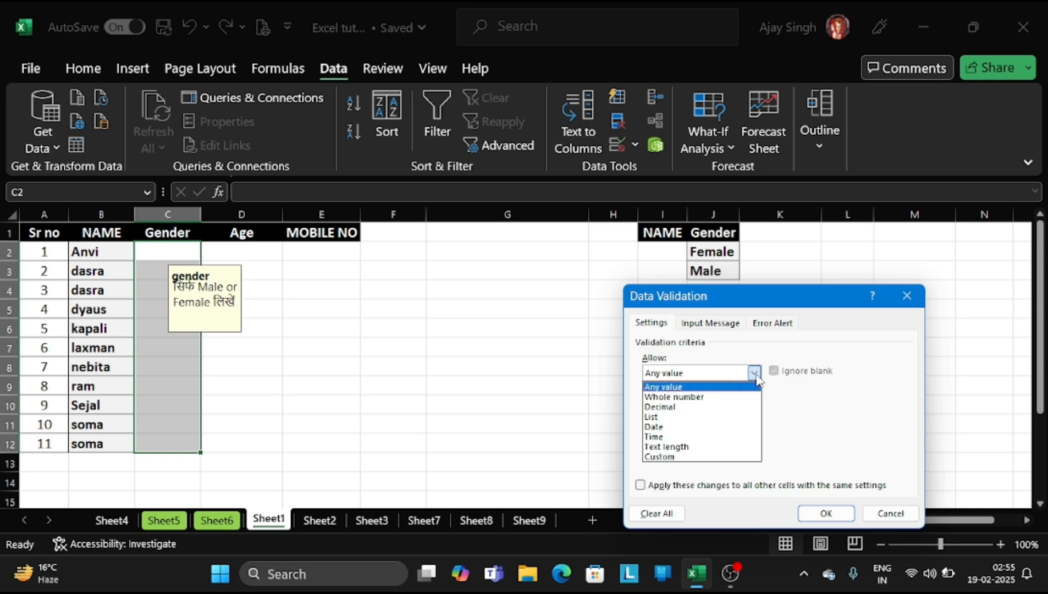
pyautogui.click(713, 418)
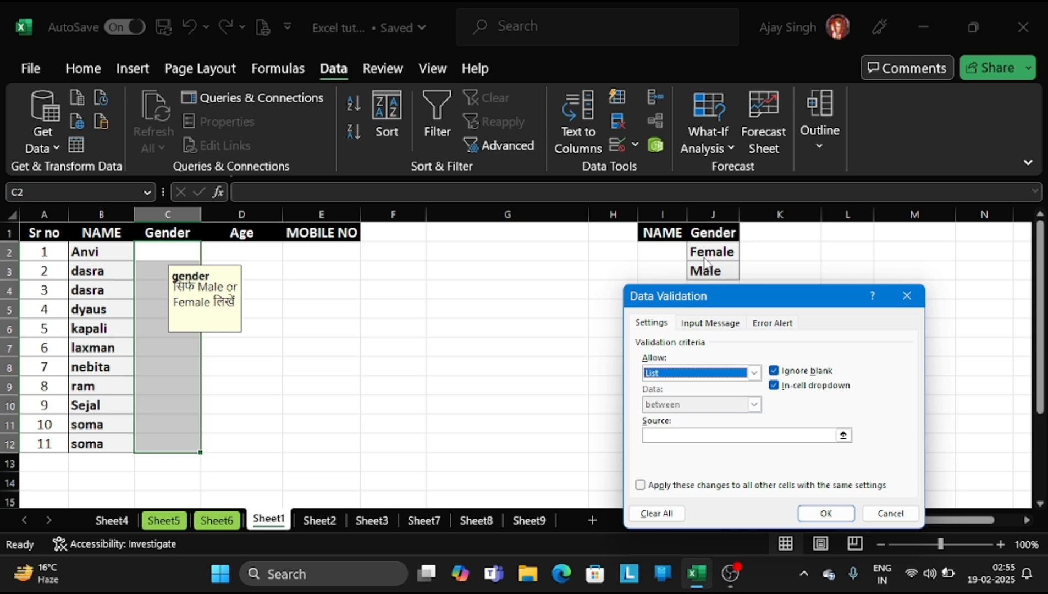
pyautogui.click(751, 433)
pyautogui.moveTo(703, 249); pyautogui.dragTo(701, 273)
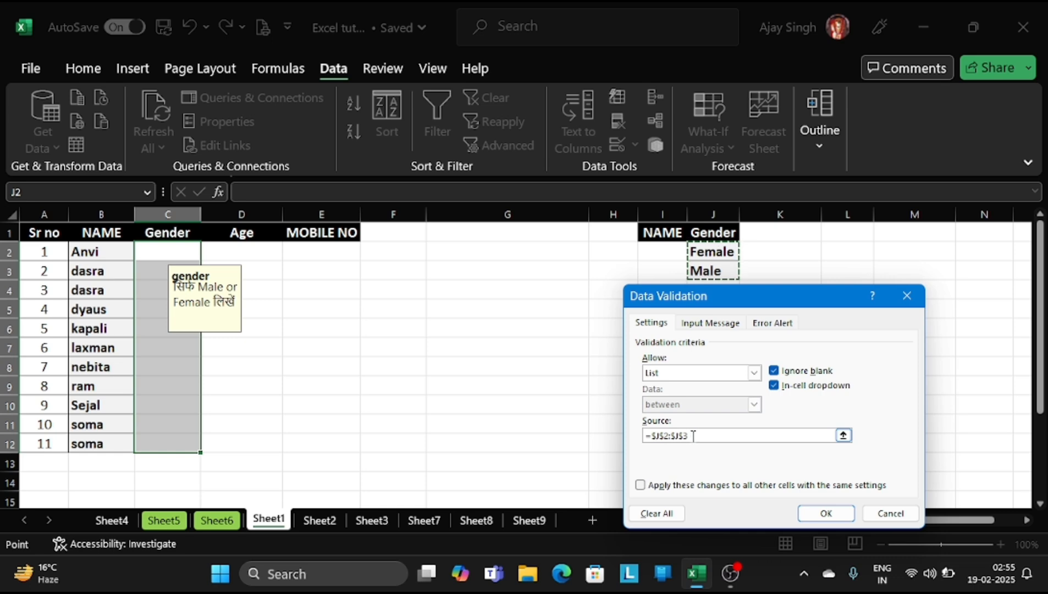
pyautogui.click(826, 514)
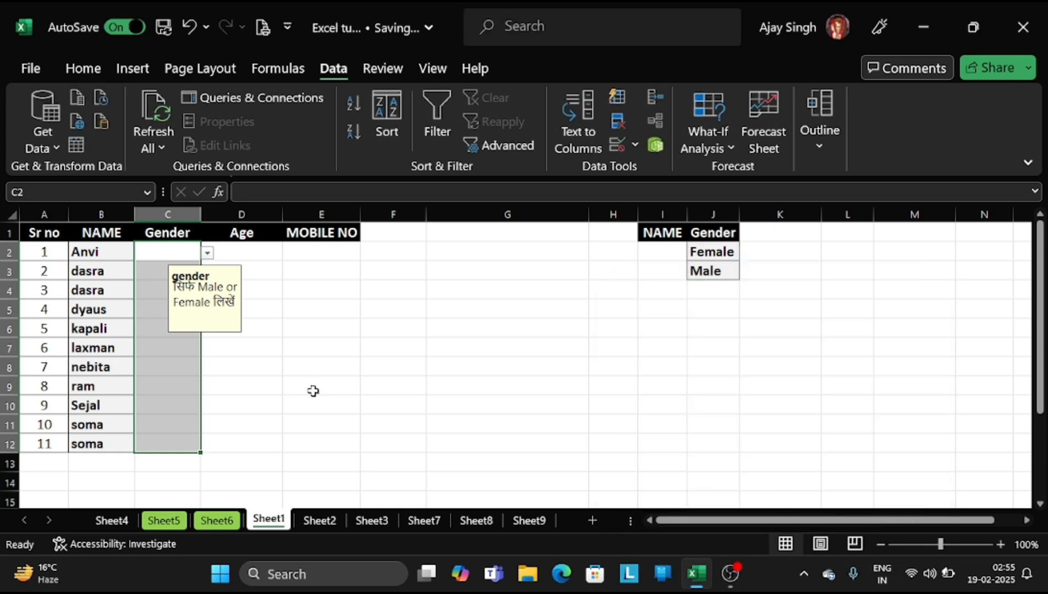
# Fill the first Gender cell, C2, with Female from its in-cell list.
pyautogui.click(312, 391)
pyautogui.click(181, 256)
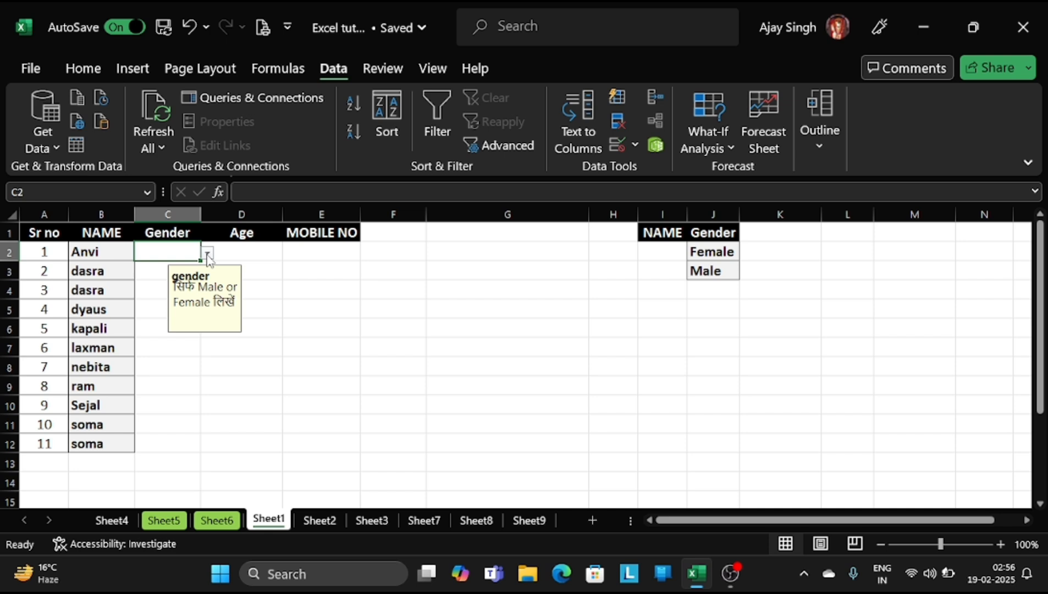
pyautogui.click(207, 255)
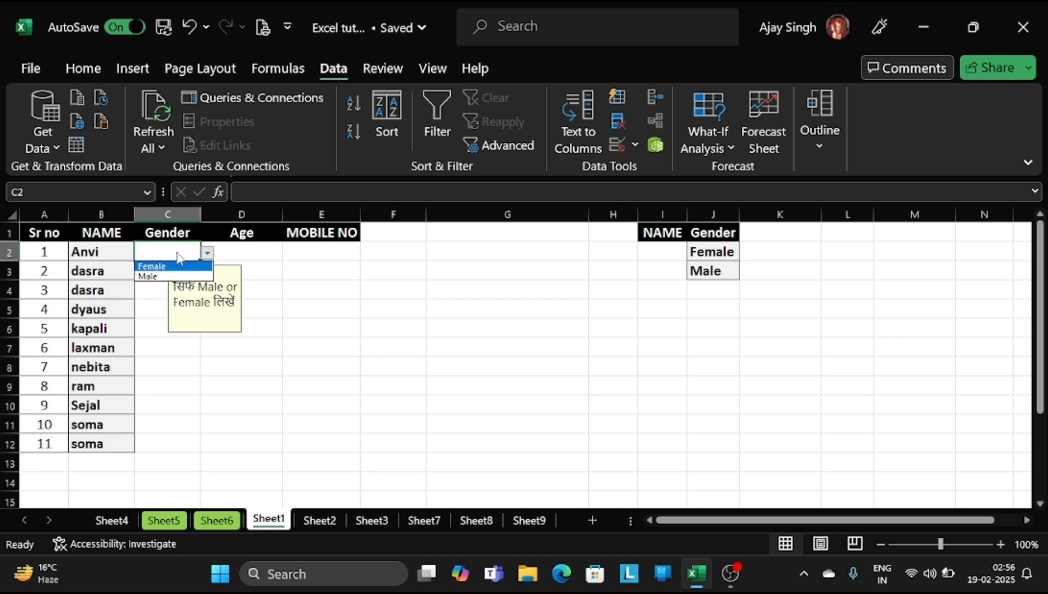
pyautogui.click(181, 255)
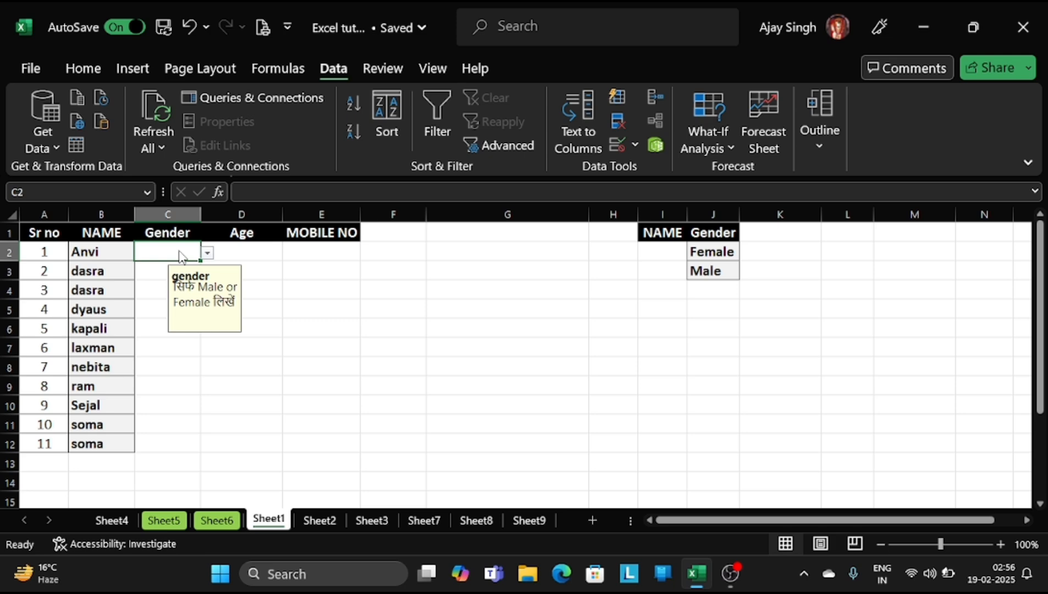
pyautogui.click(208, 253)
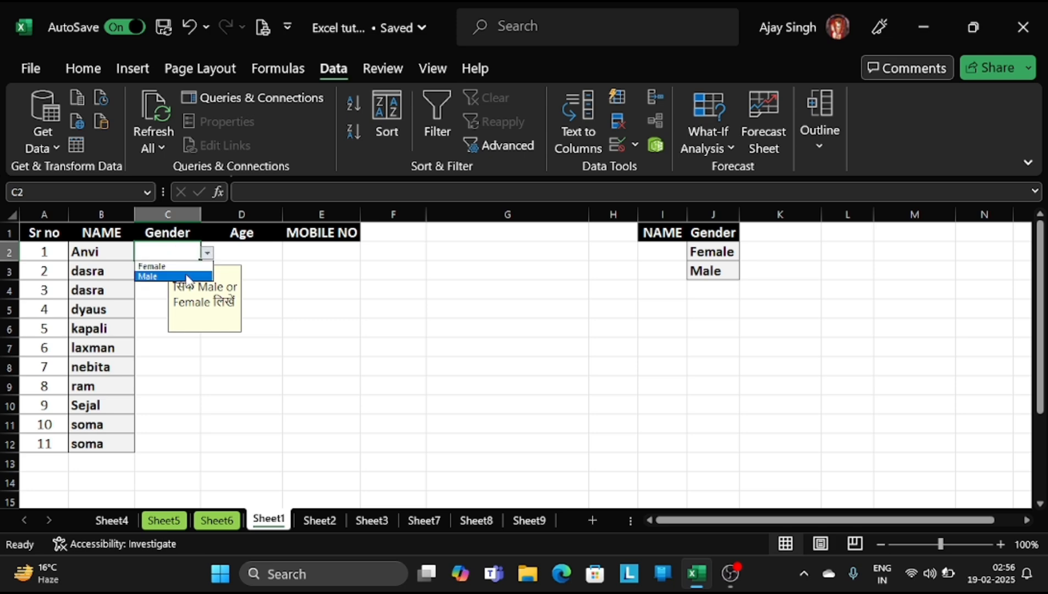
pyautogui.click(165, 266)
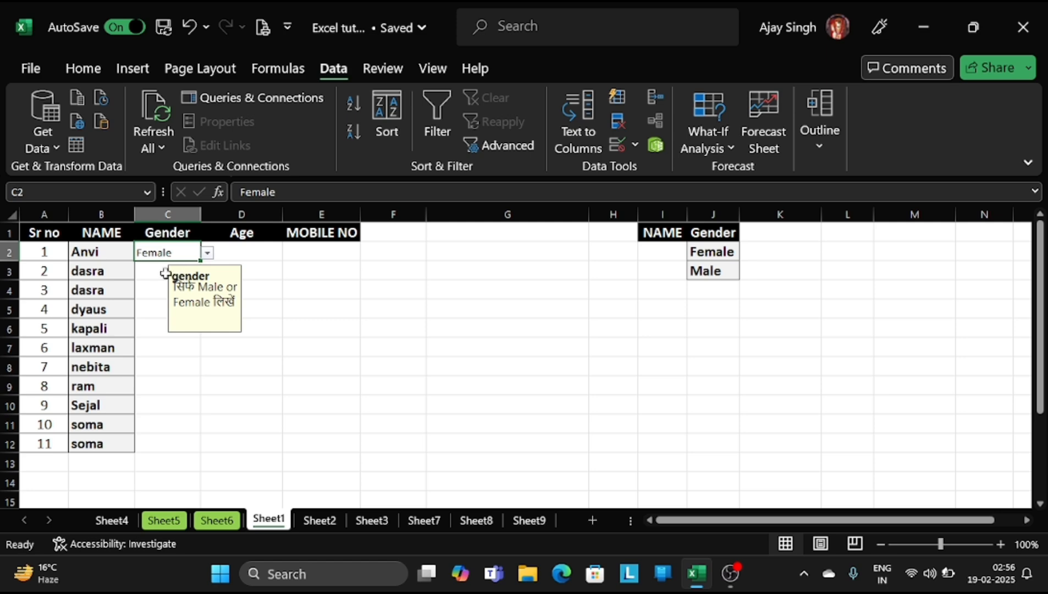
# Try to enter the invalid gender "mala" in C3 and discard the entry.
pyautogui.click(158, 274)
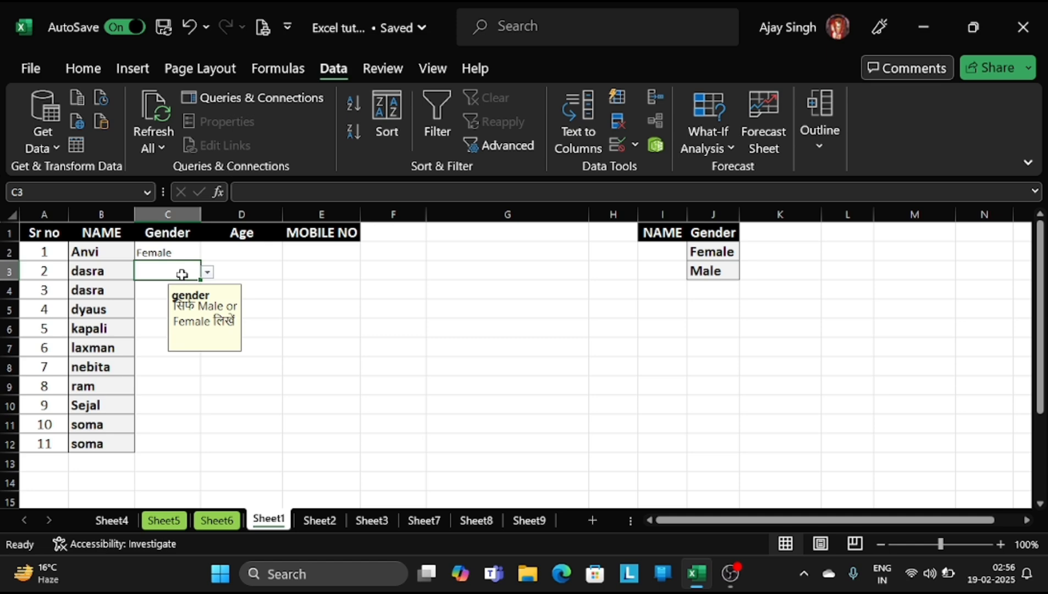
pyautogui.write('ma')
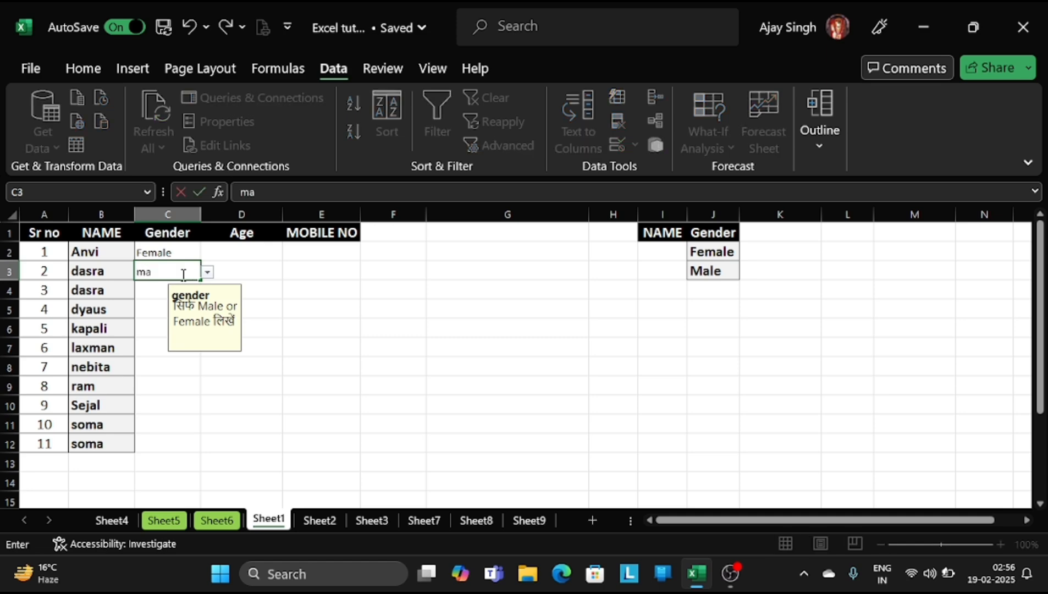
pyautogui.write('la')
pyautogui.press('Return')
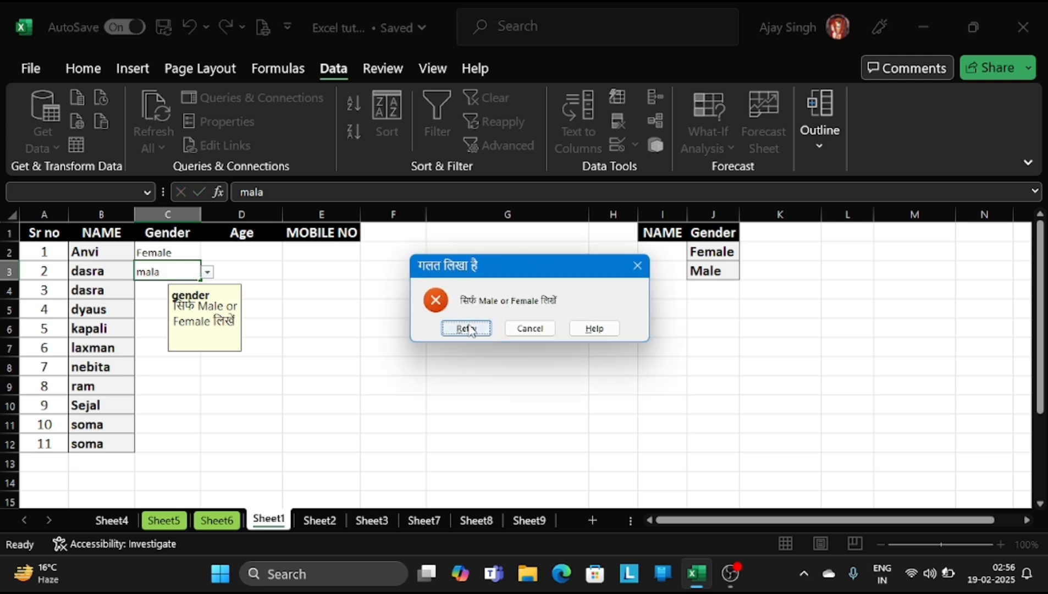
pyautogui.click(534, 331)
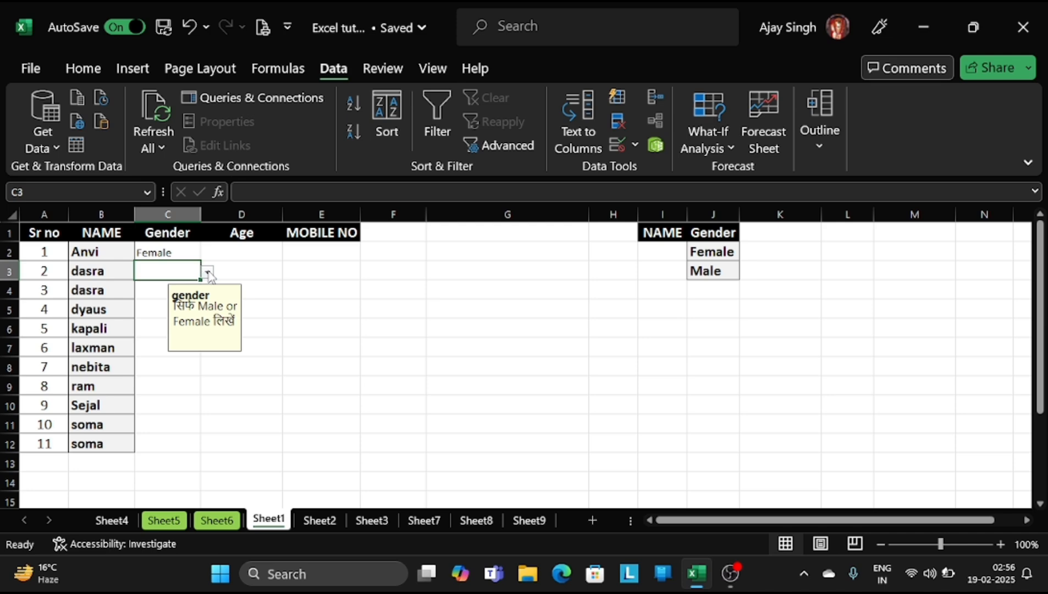
# Set the Data Validation criteria for the Age cells D2:D12 to whole numbers between 20 and 30.
pyautogui.click(237, 248)
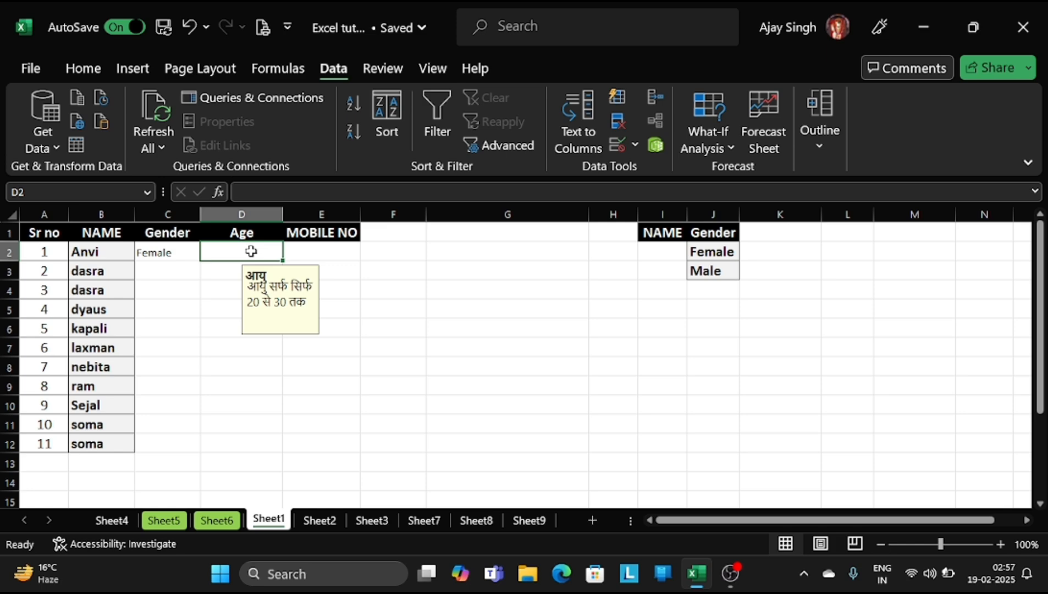
pyautogui.moveTo(251, 251); pyautogui.dragTo(246, 440)
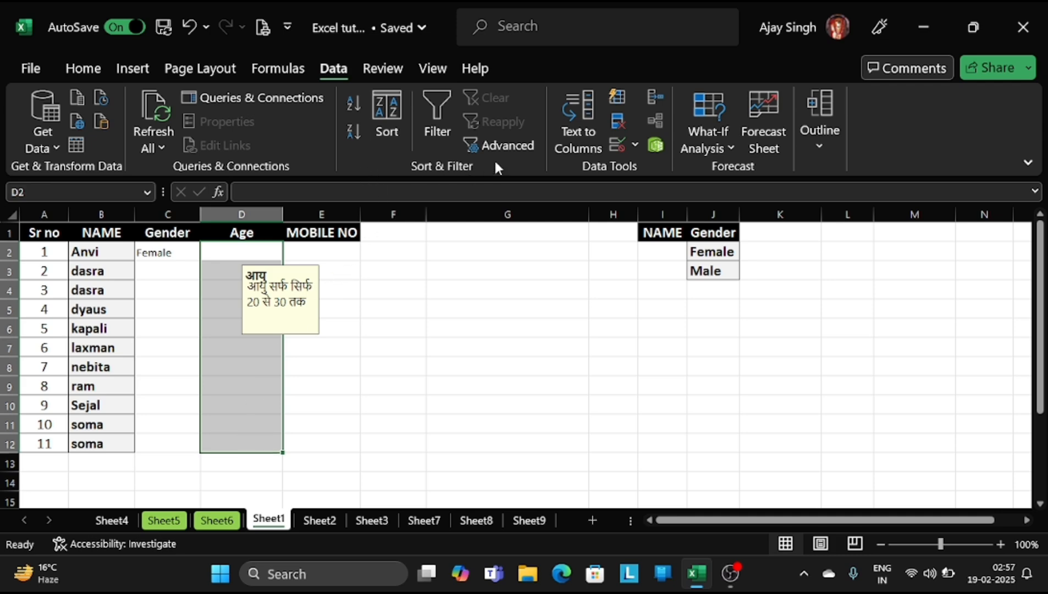
pyautogui.click(635, 145)
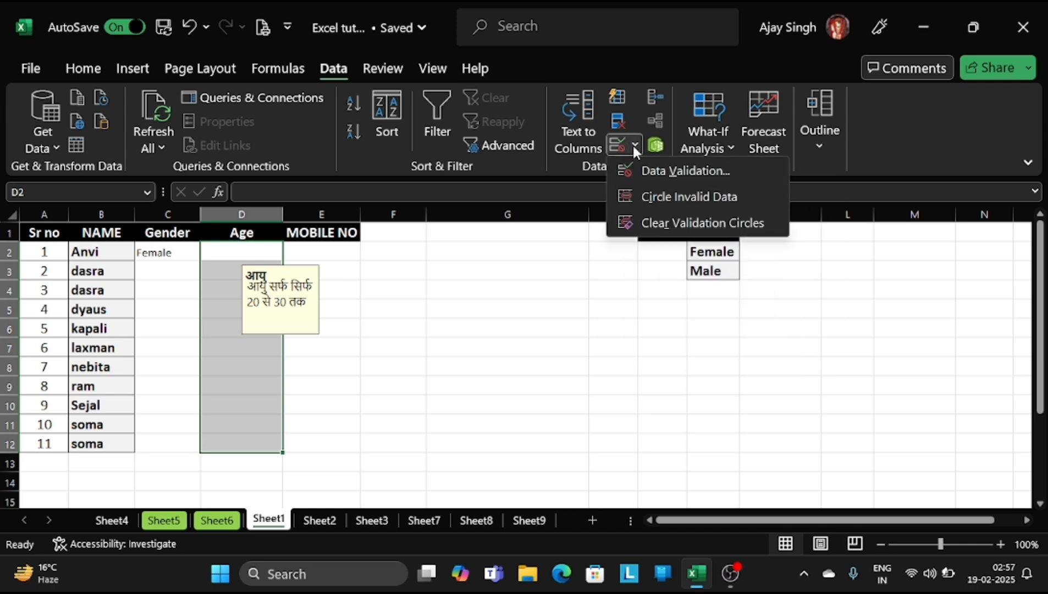
pyautogui.click(653, 170)
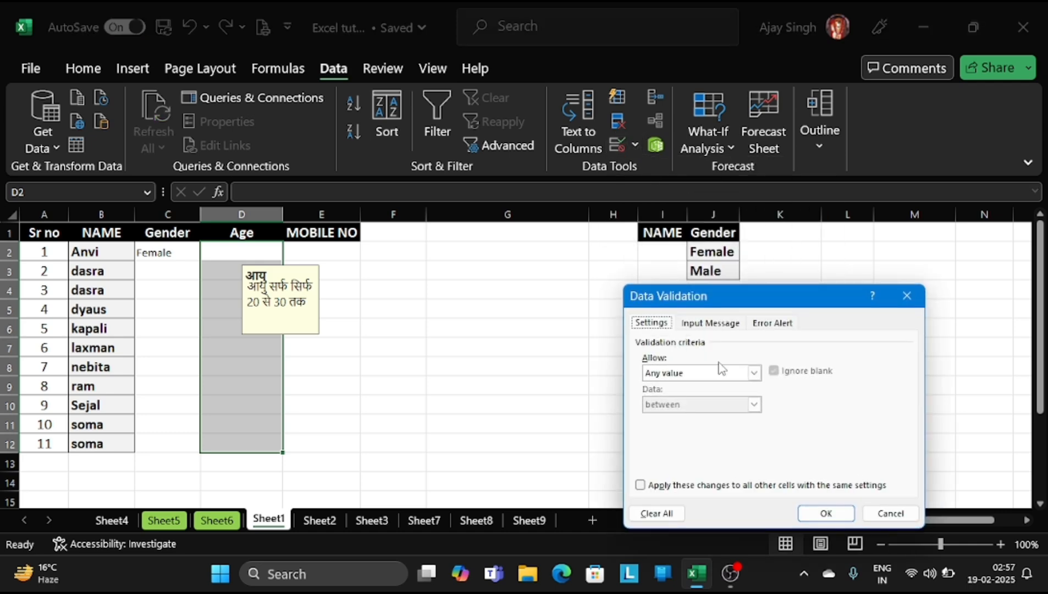
pyautogui.click(758, 375)
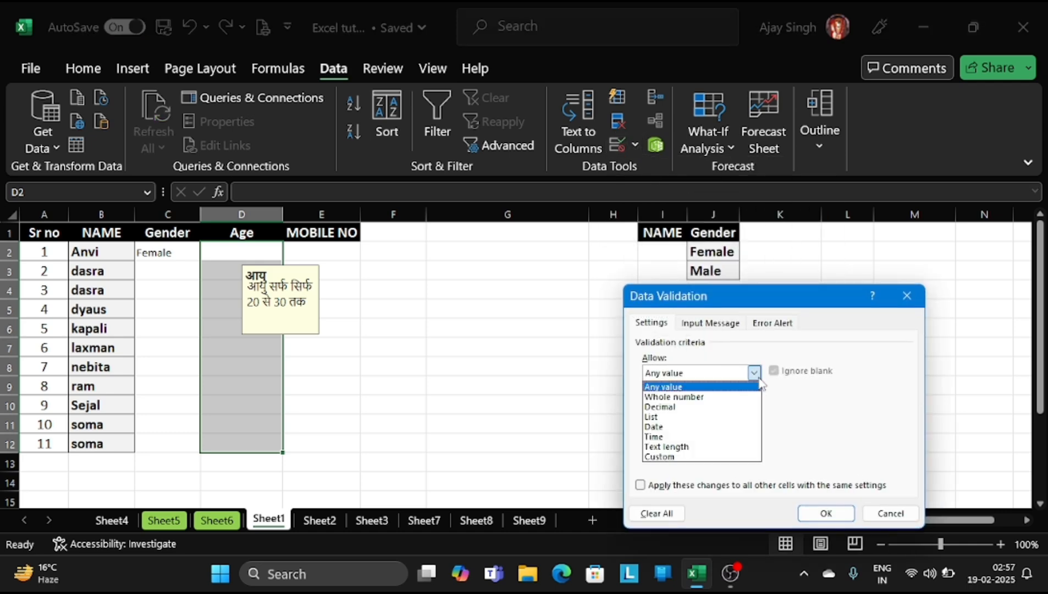
pyautogui.click(717, 396)
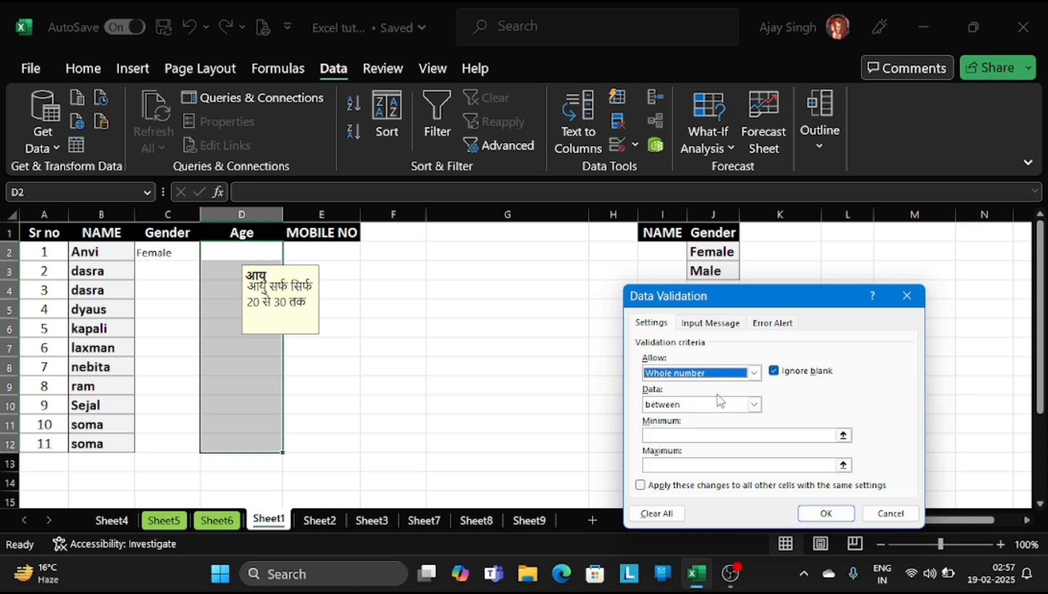
pyautogui.click(765, 439)
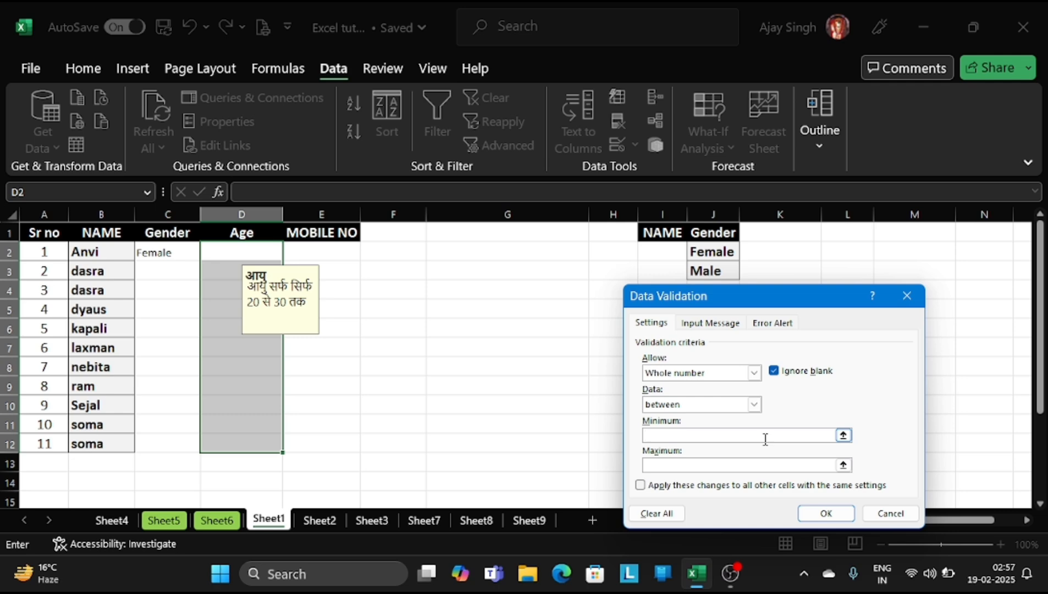
pyautogui.write('20')
pyautogui.click(756, 464)
pyautogui.write('30')
# Review the Age rule's input message and error alert, and apply the validation.
pyautogui.click(723, 326)
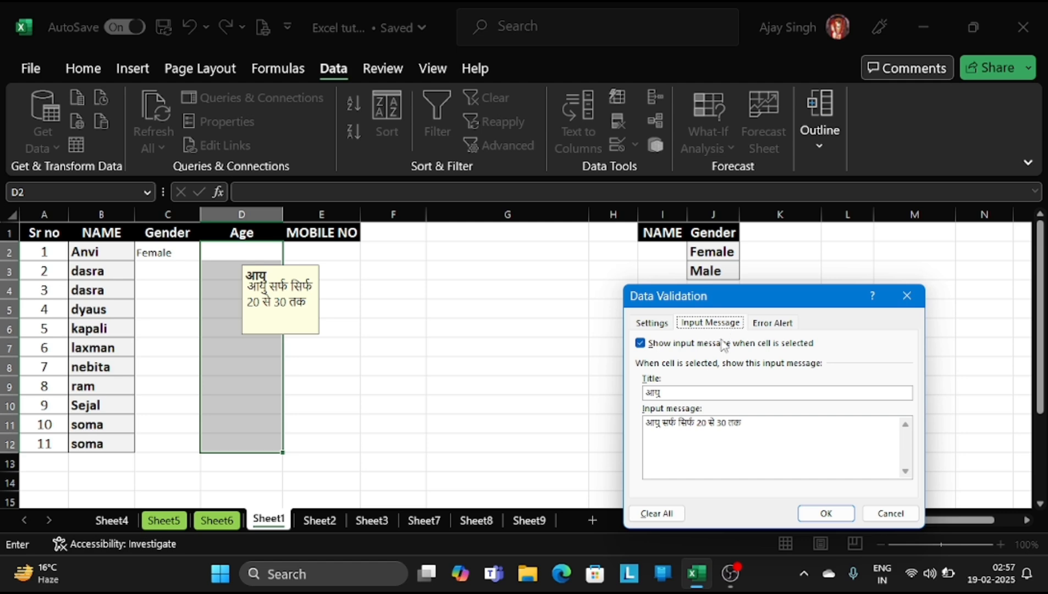
pyautogui.click(784, 325)
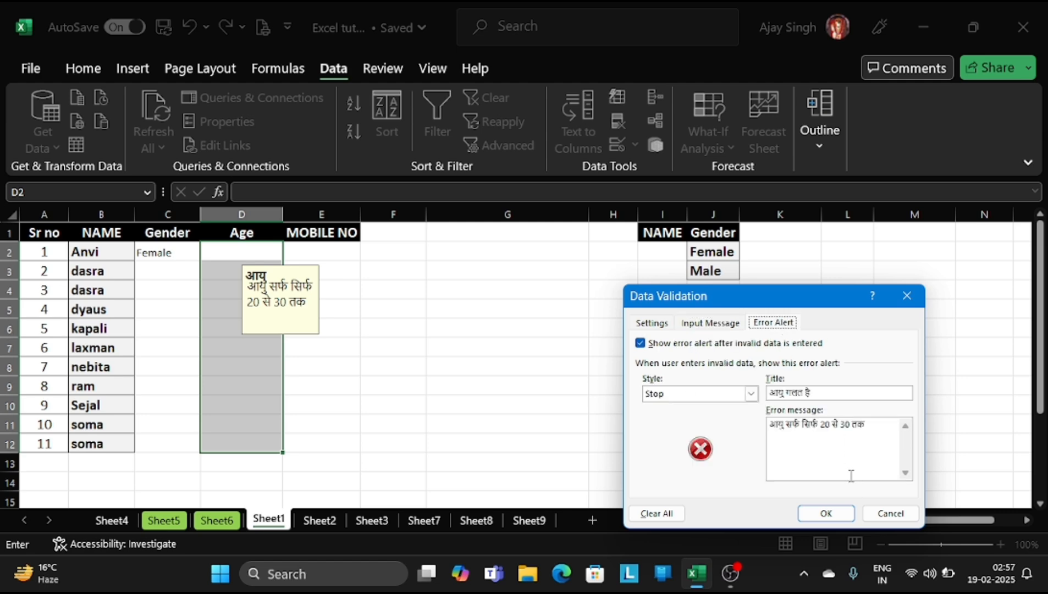
pyautogui.click(827, 513)
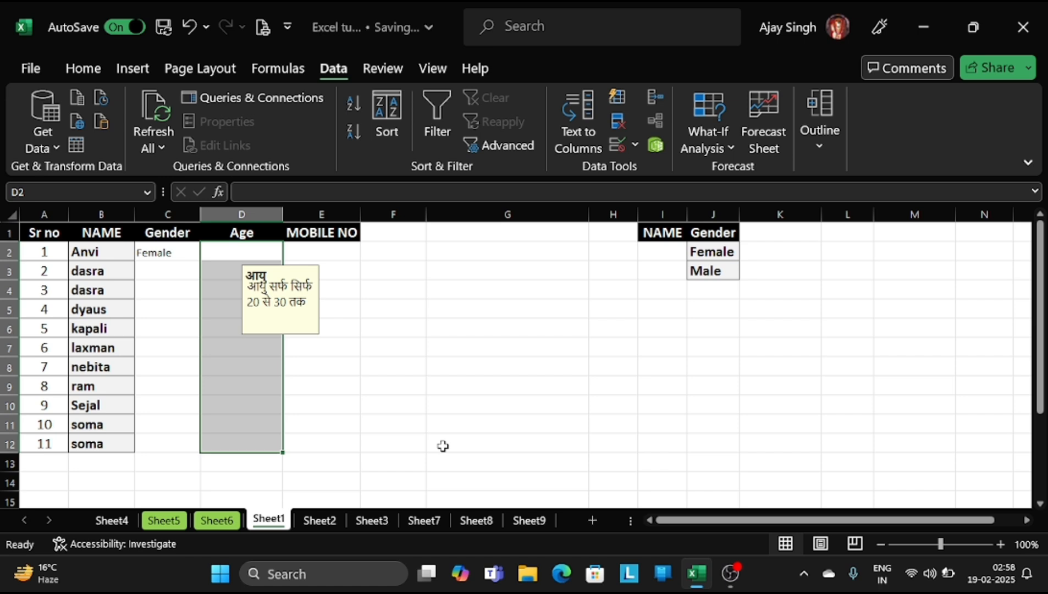
# Try to enter the out-of-range age 19 in the first Age cell, D2, and discard the entry.
pyautogui.click(243, 249)
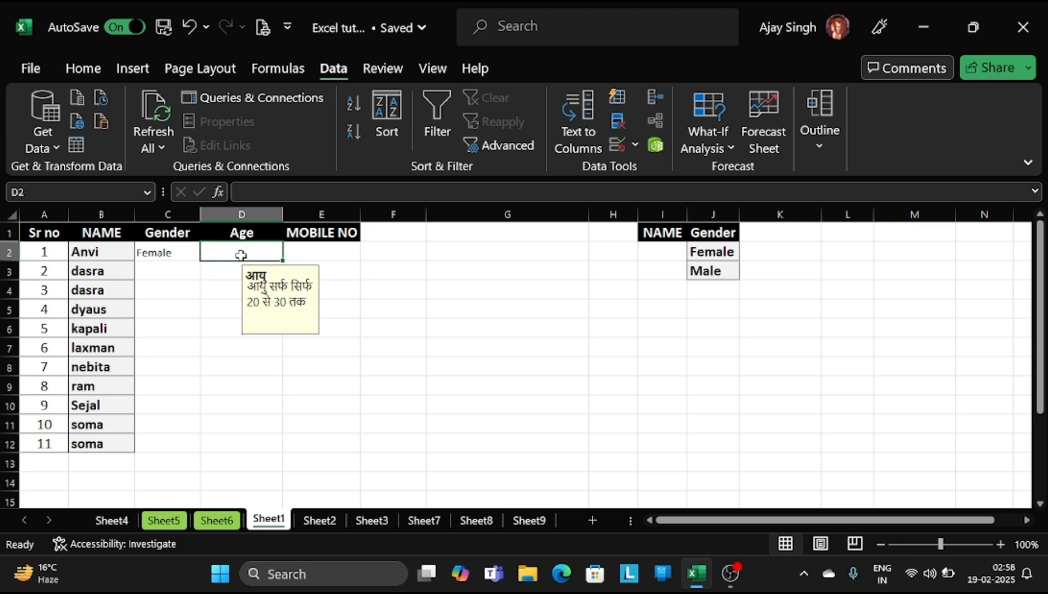
pyautogui.write('19')
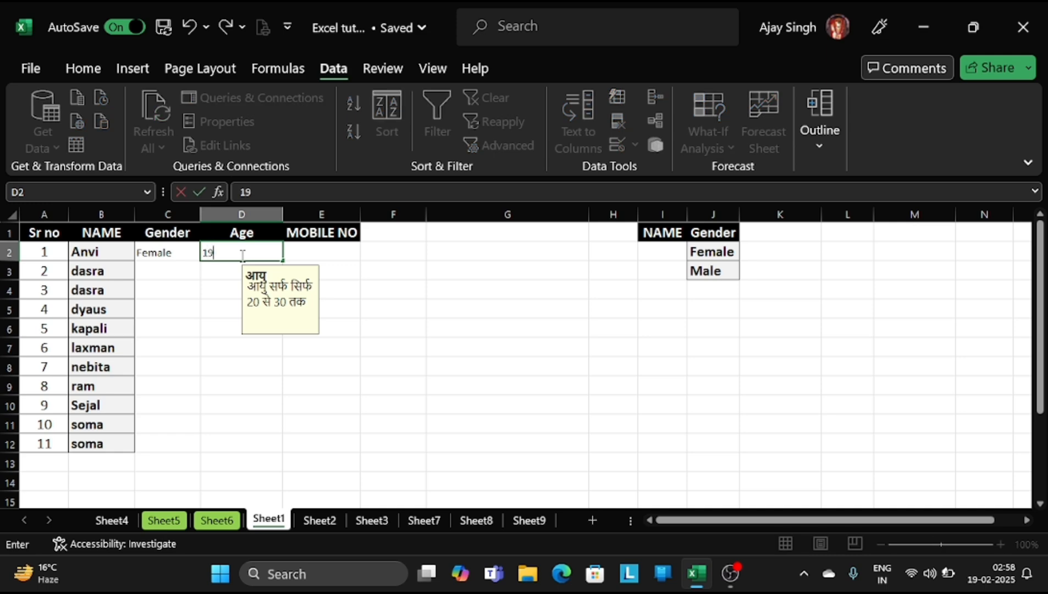
pyautogui.press('Return')
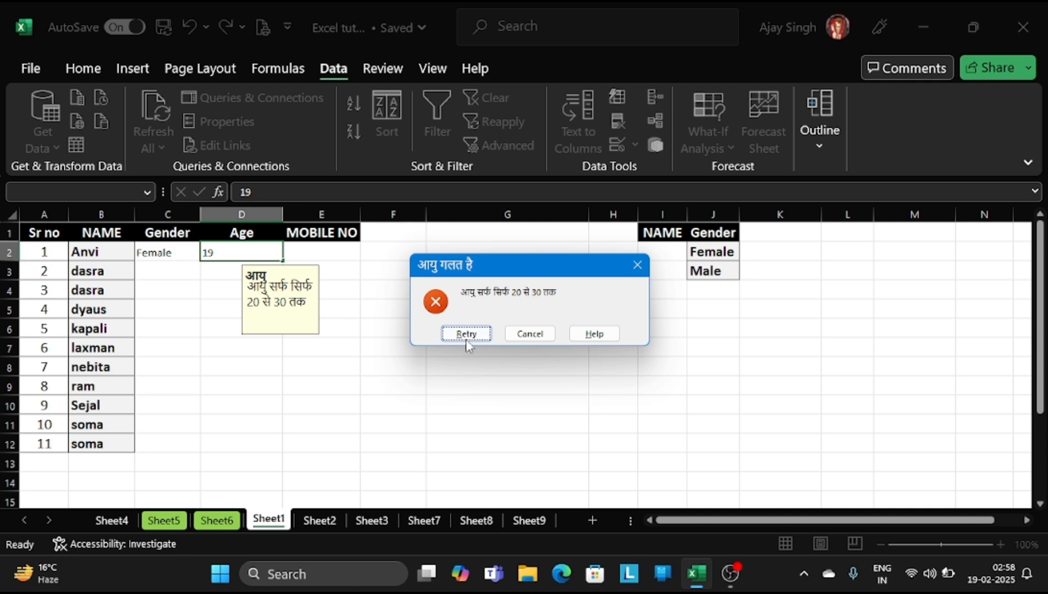
pyautogui.click(537, 338)
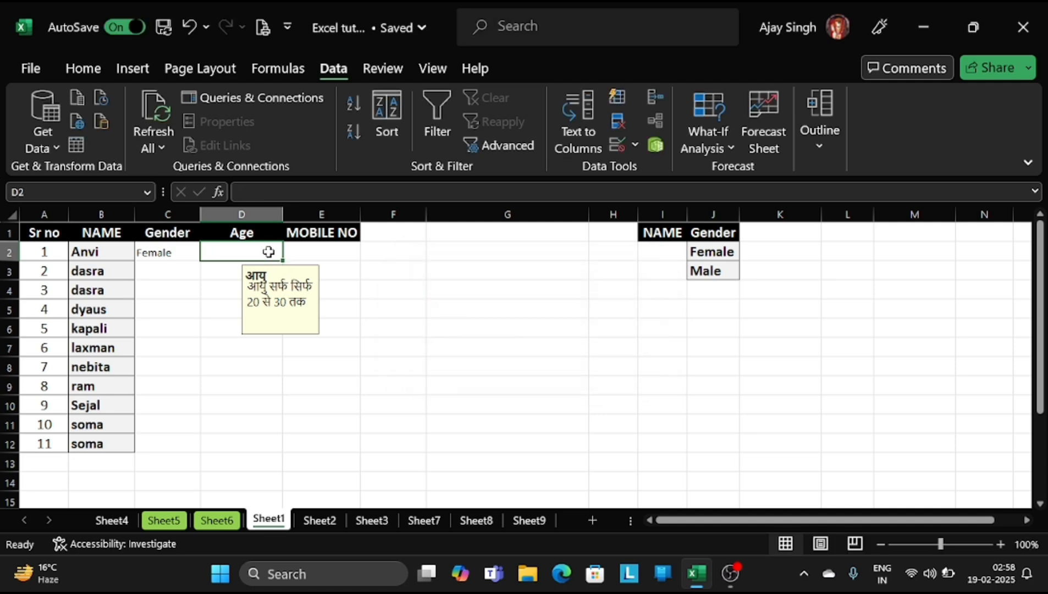
# Enter the valid age 21 in the first Age cell, D2.
pyautogui.write('2')
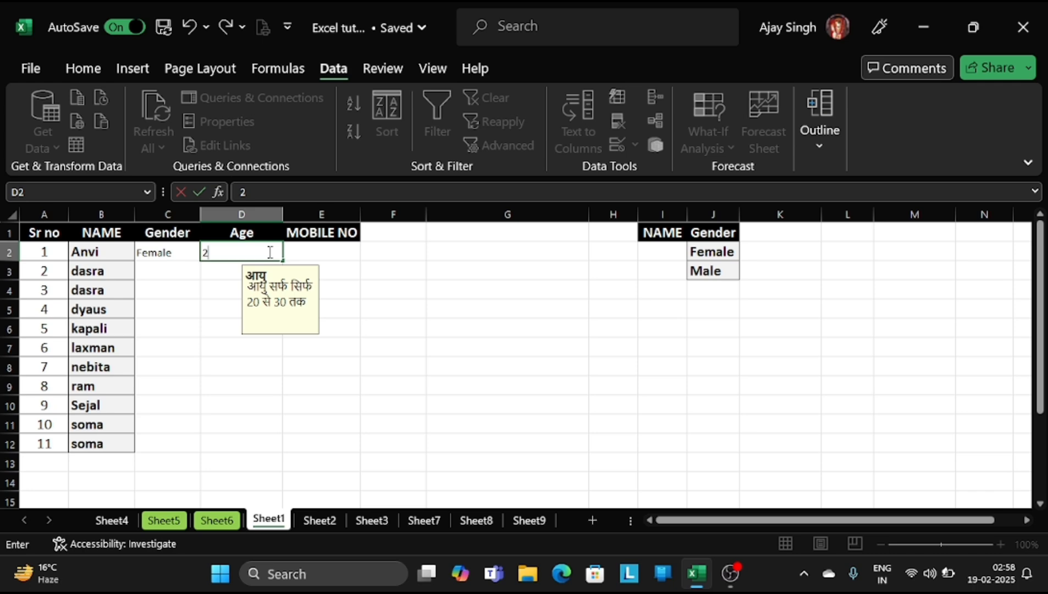
pyautogui.write('1')
pyautogui.press('Return')
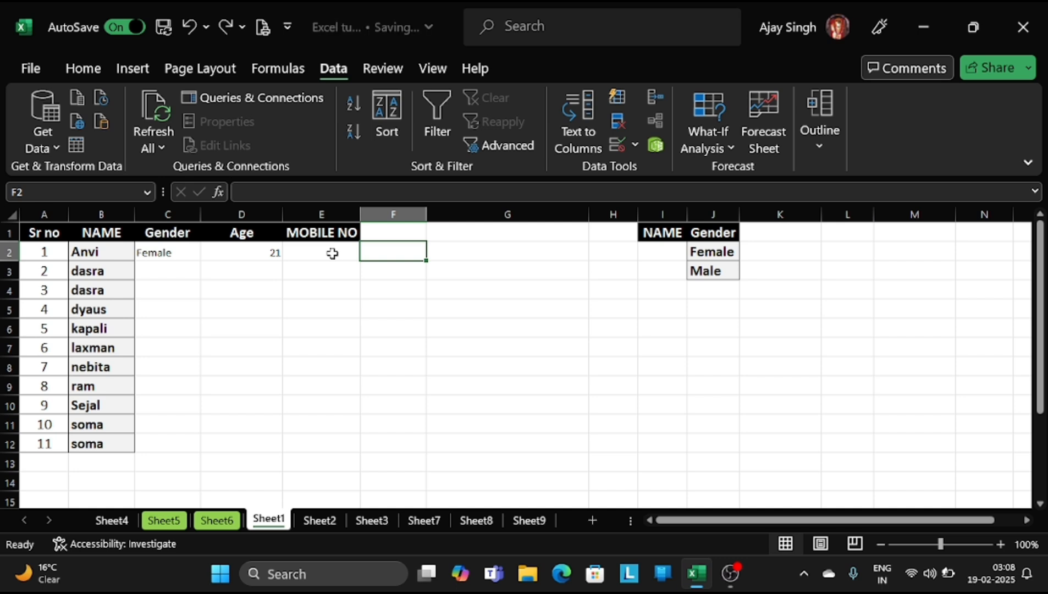
# Set the Data Validation criteria for the first MOBILE NO cell, E2, to a text length equal to 10.
pyautogui.click(332, 253)
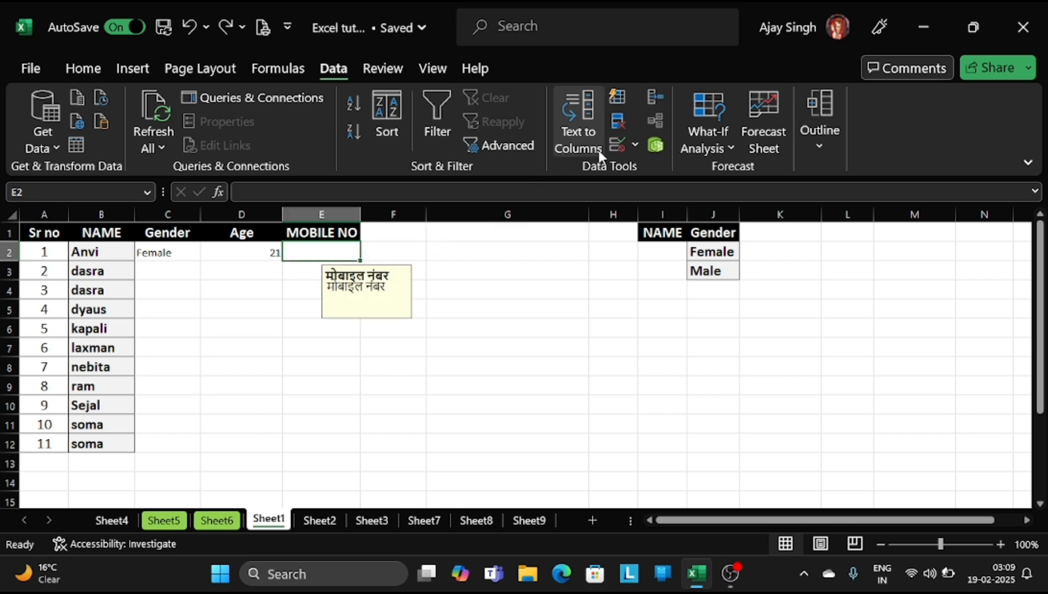
pyautogui.click(636, 145)
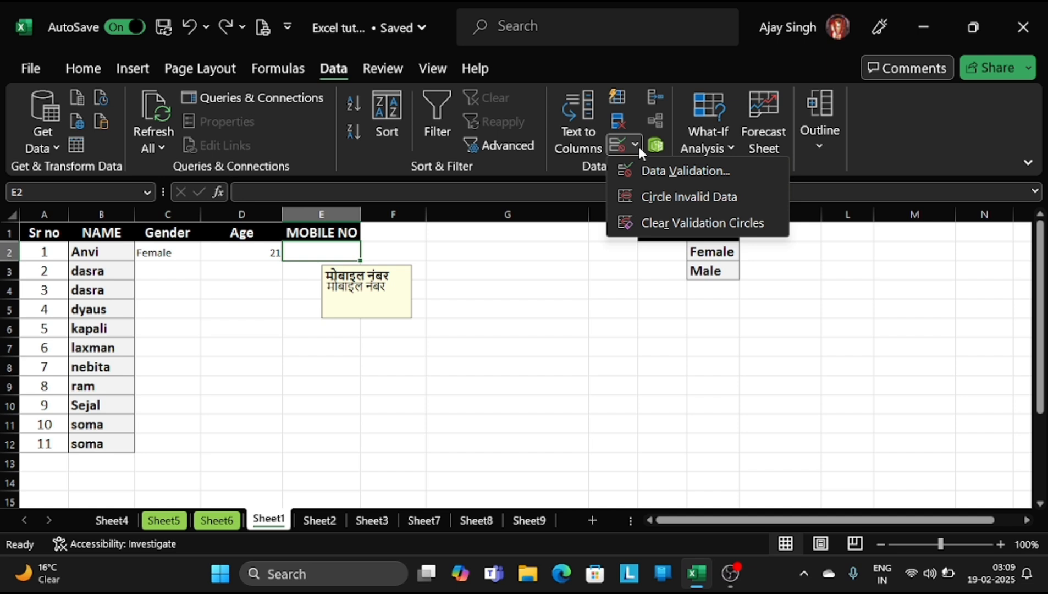
pyautogui.click(660, 171)
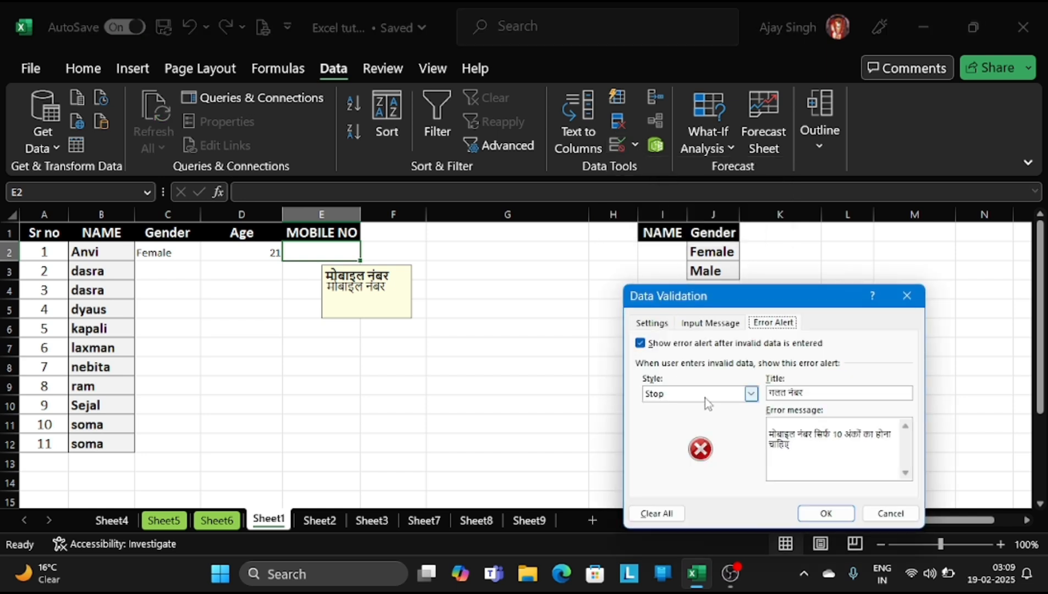
pyautogui.click(666, 324)
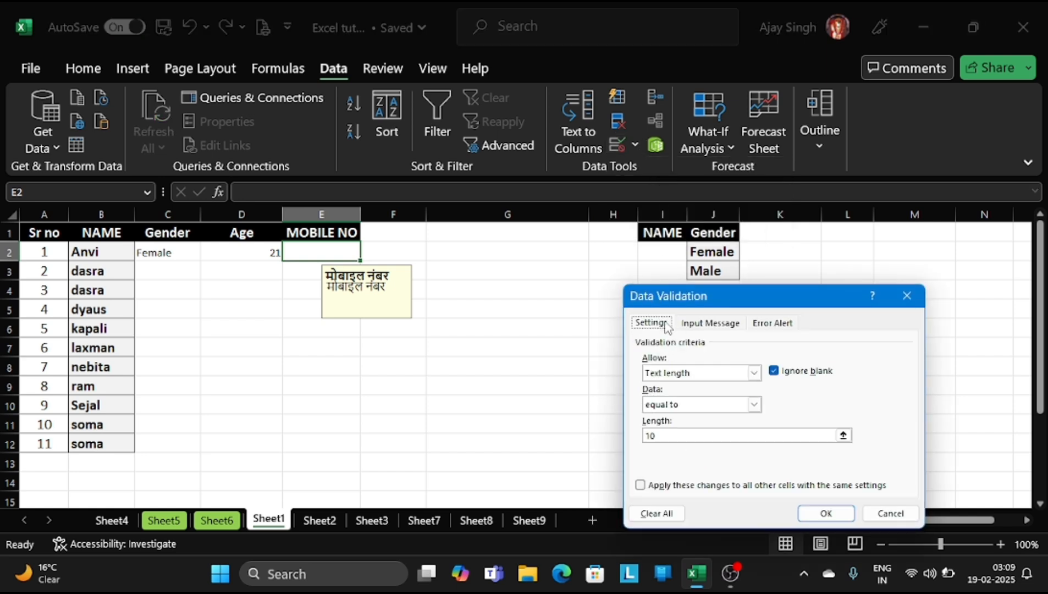
pyautogui.click(754, 374)
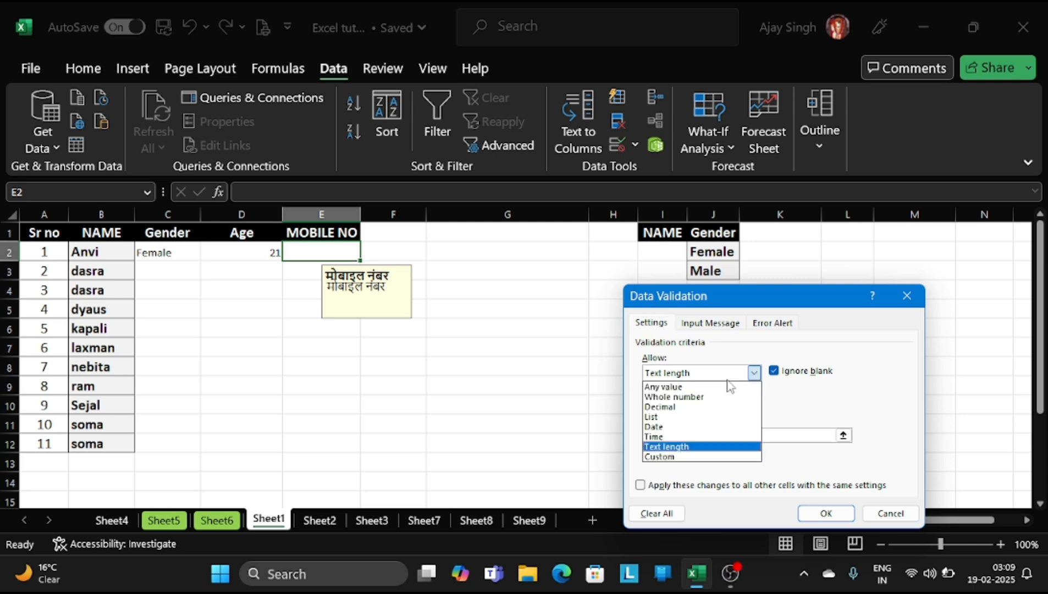
pyautogui.click(669, 447)
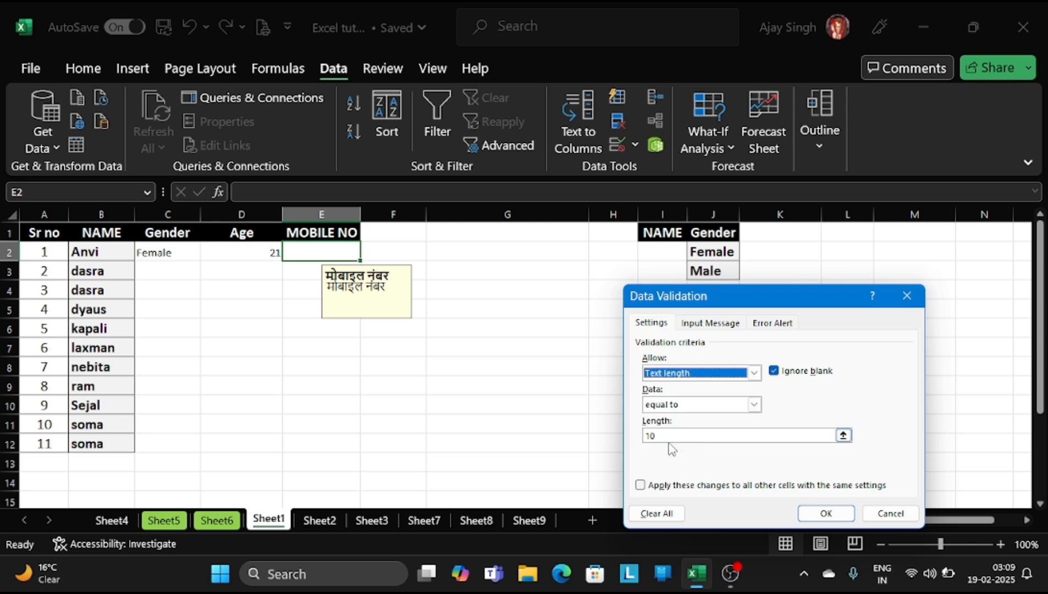
pyautogui.click(754, 373)
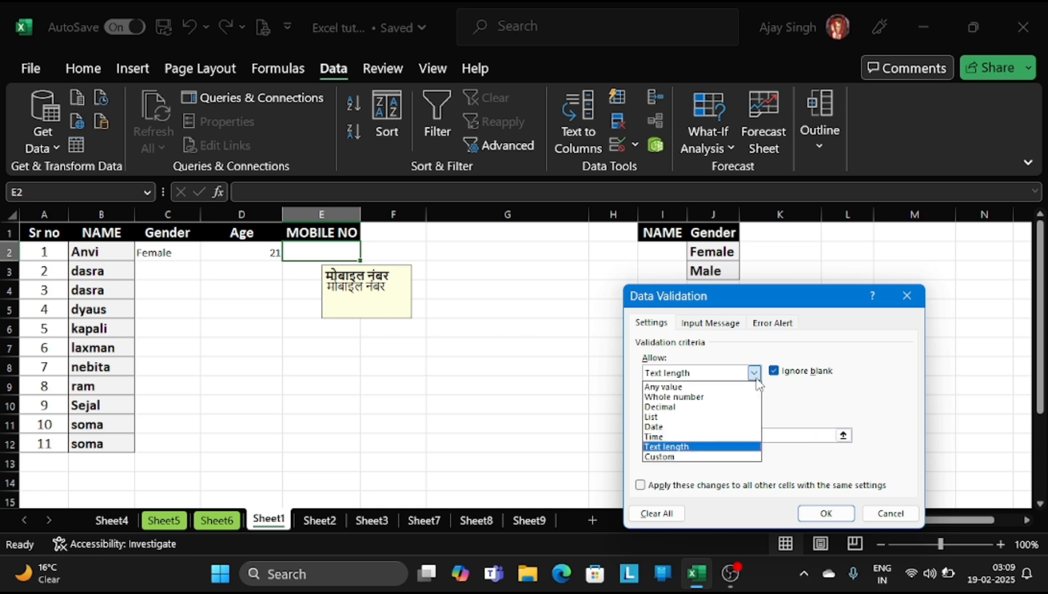
pyautogui.click(675, 448)
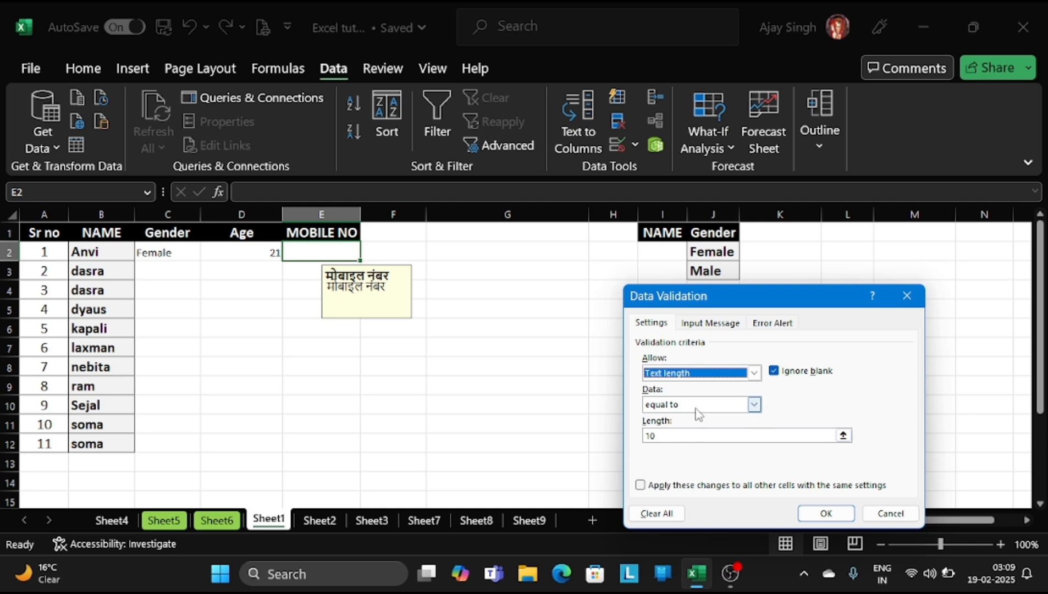
pyautogui.click(755, 405)
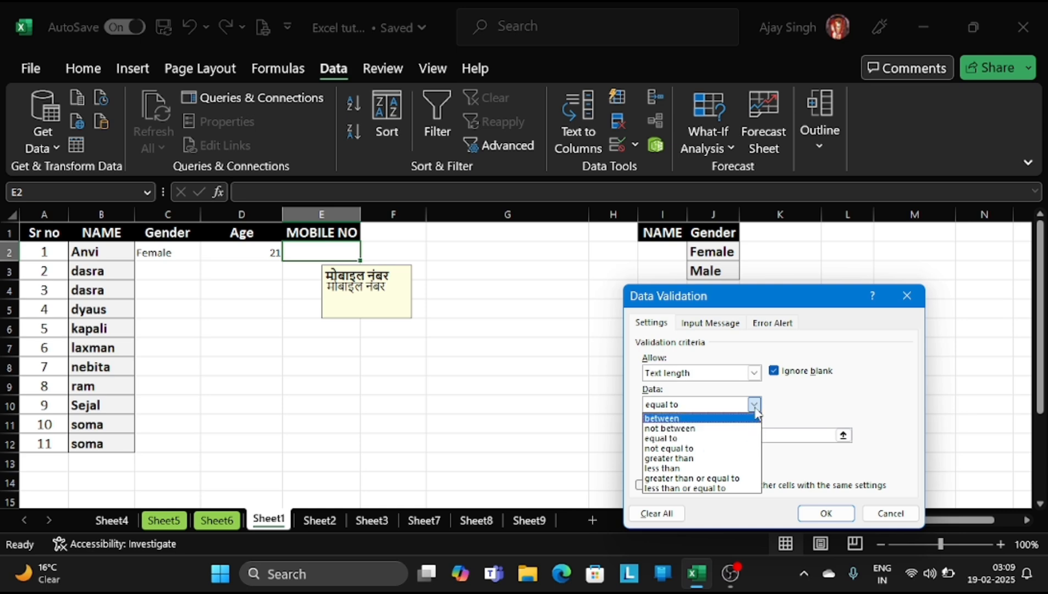
pyautogui.click(756, 408)
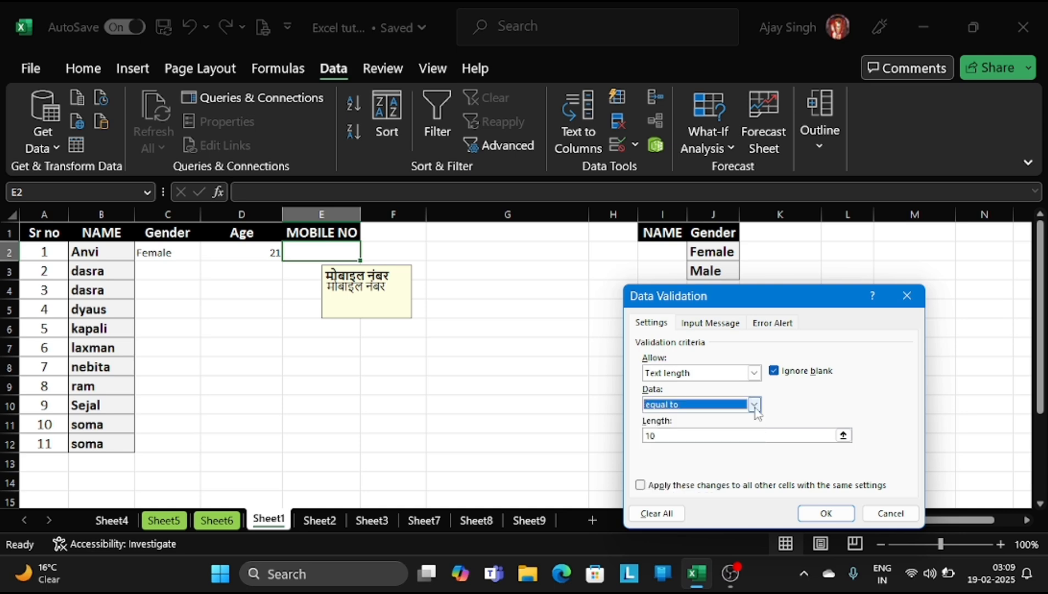
# Review the mobile number rule's input message and error alert, and apply the validation.
pyautogui.click(709, 324)
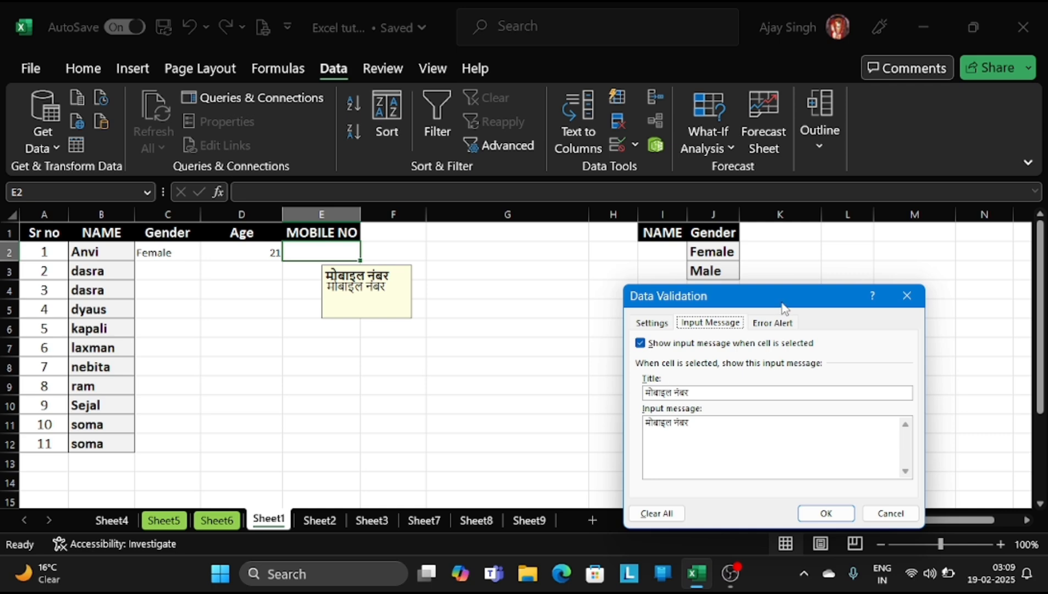
pyautogui.click(785, 325)
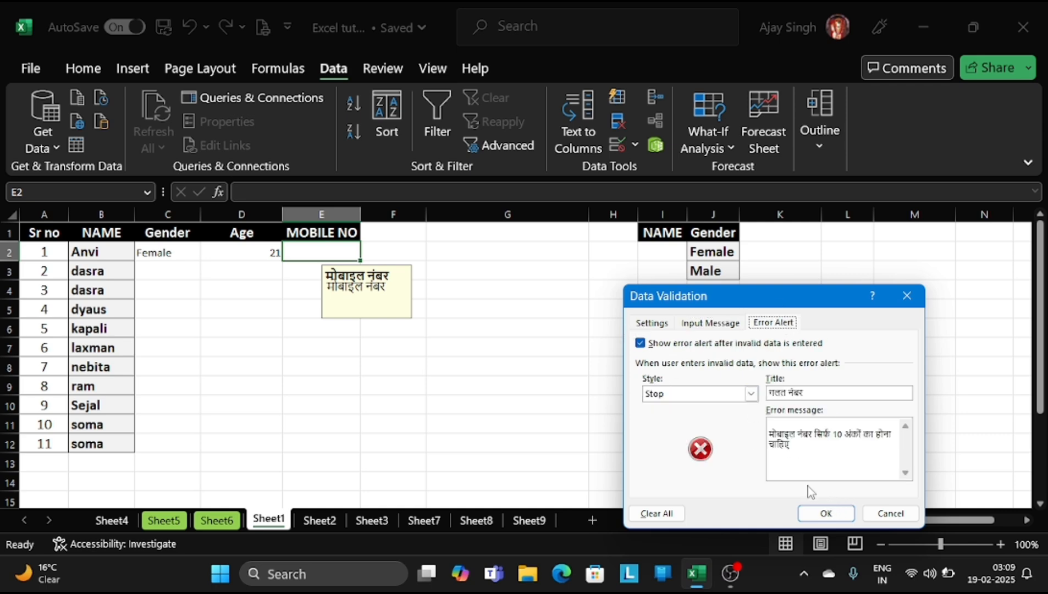
pyautogui.click(826, 513)
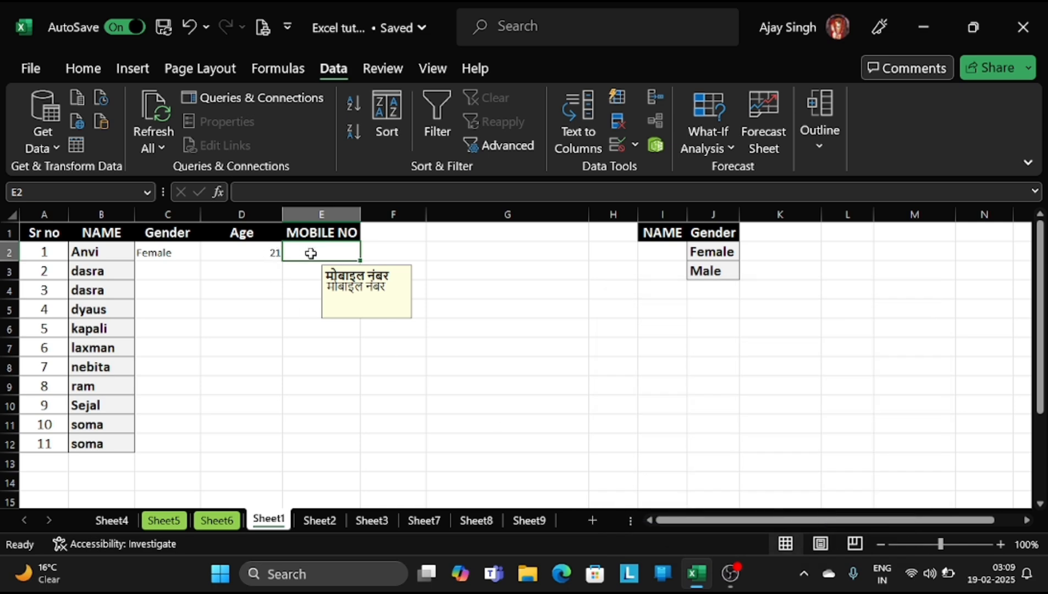
# Enter a ten-digit mobile number in the first MOBILE NO cell, E2.
pyautogui.write('1212121212')
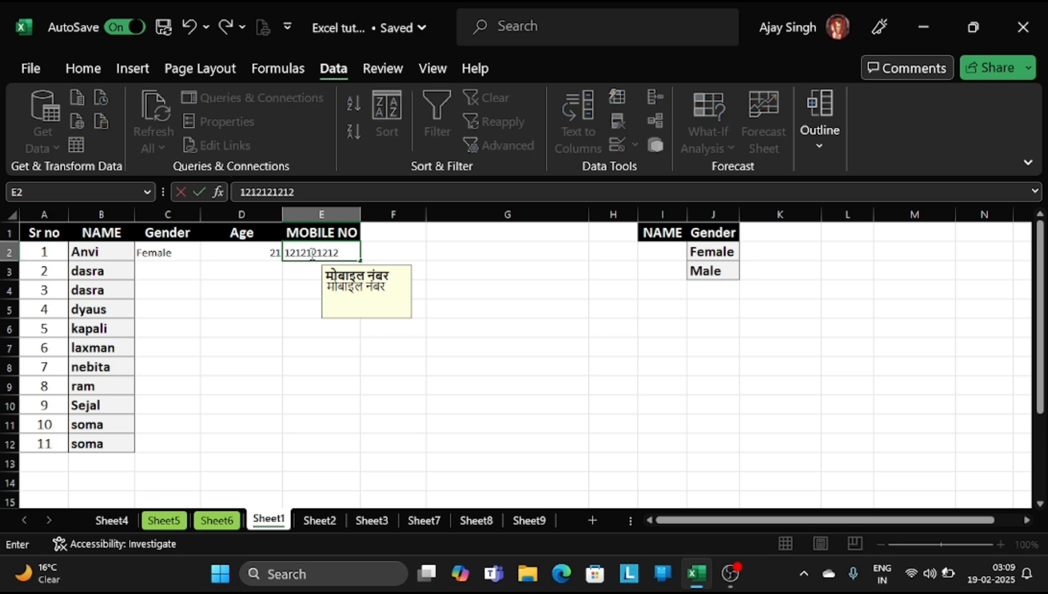
pyautogui.press('Return')
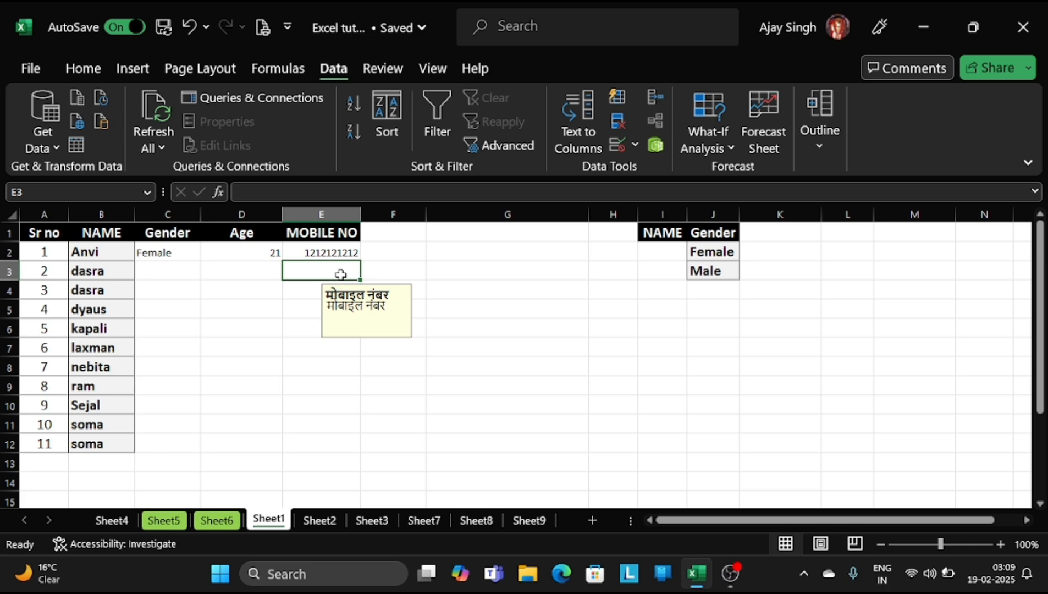
# Try to enter a six-digit mobile number in E3, discard the entry, and select an empty cell outside the table.
pyautogui.write('121')
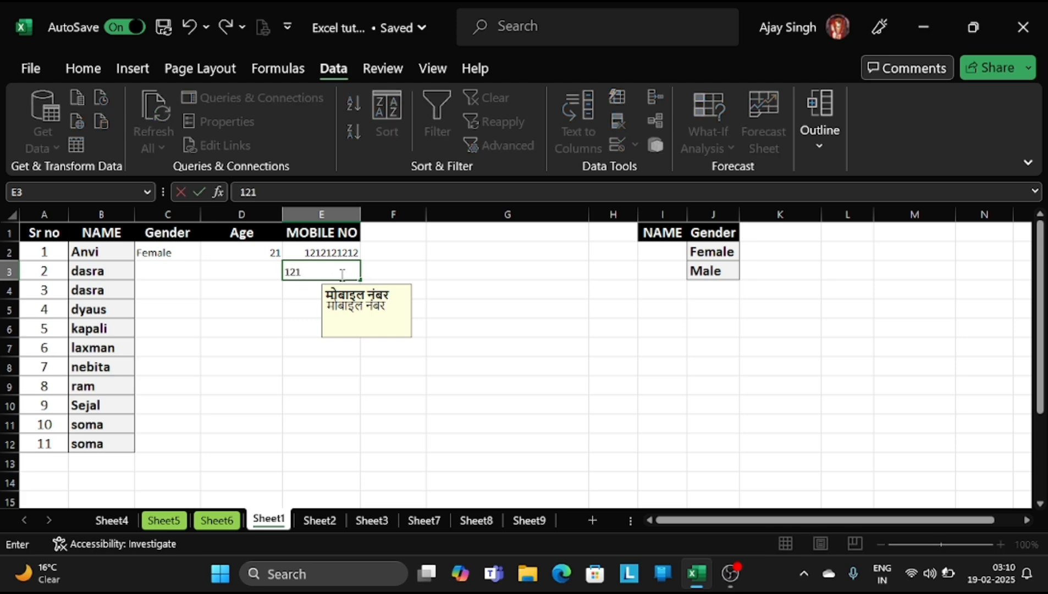
pyautogui.write('212')
pyautogui.press('Return')
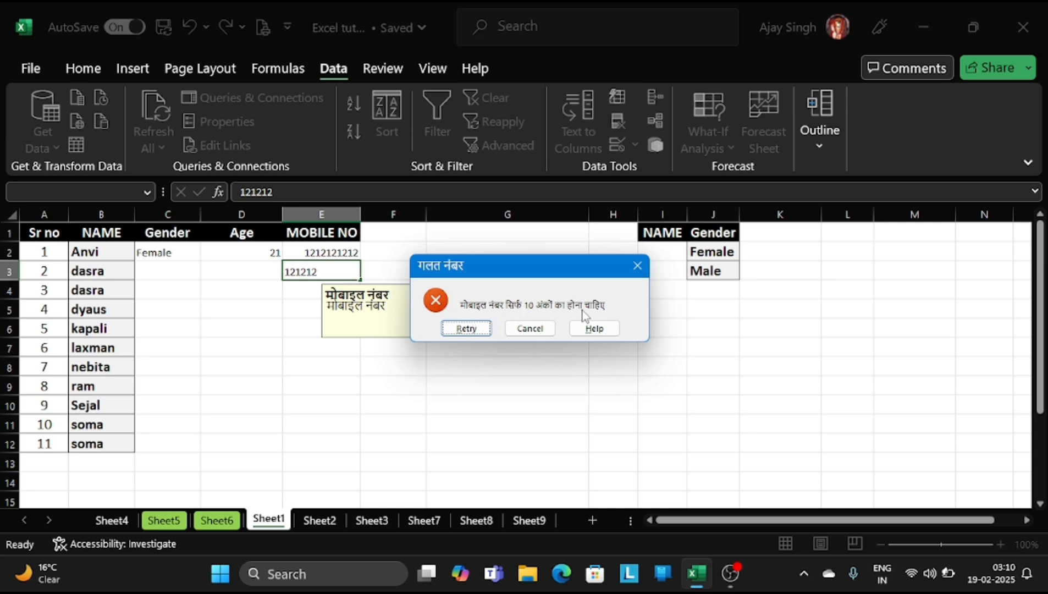
pyautogui.click(530, 328)
pyautogui.click(469, 362)
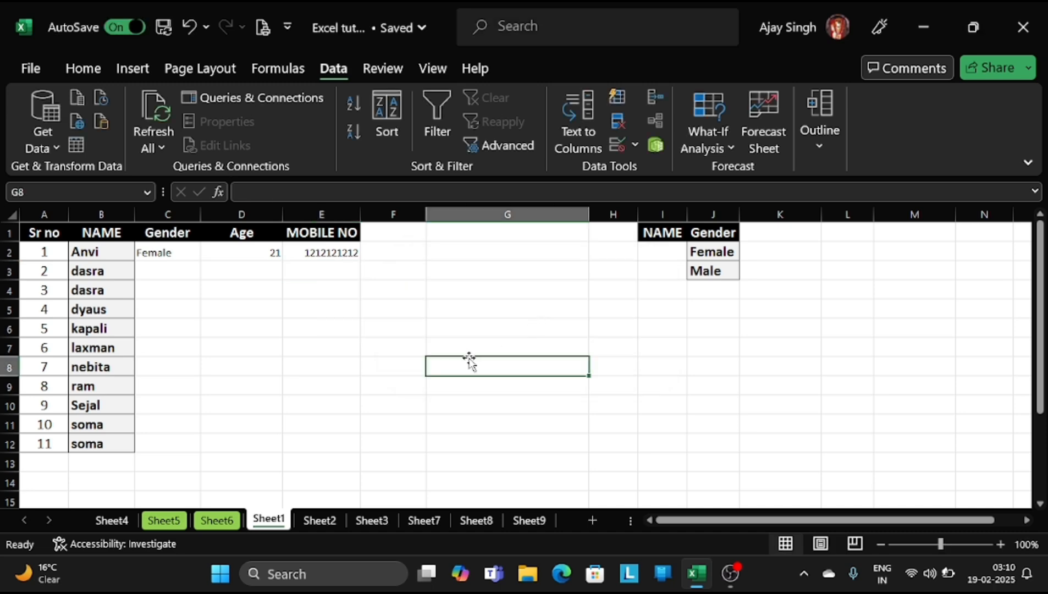